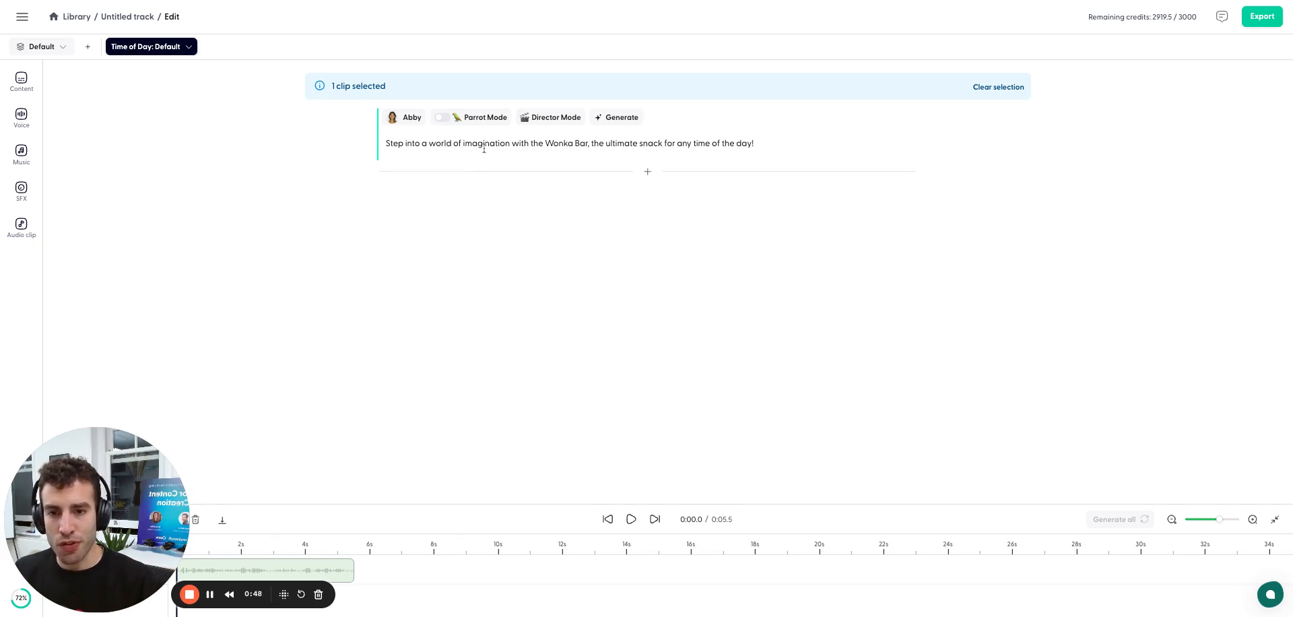
Play the first seconds of the Default variation's voice clip and pause it.
{"action": "left_click_drag", "start_coordinate": [160, 588], "coordinate": [161, 455]}
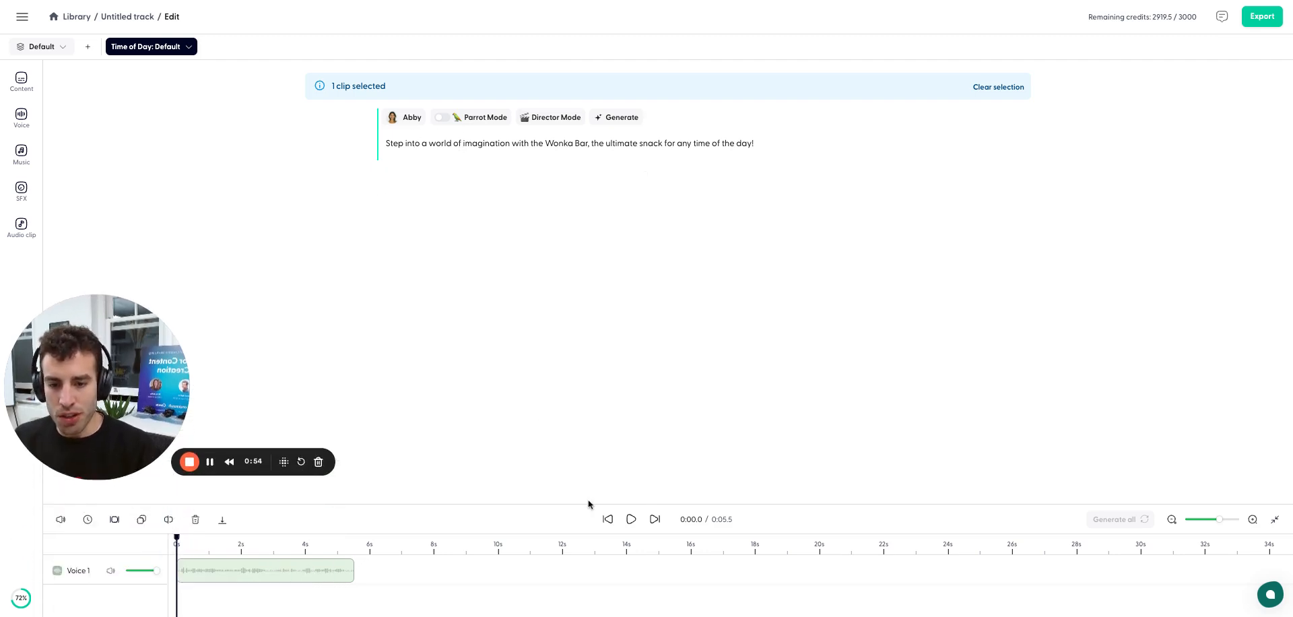
{"action": "left_click", "coordinate": [632, 520]}
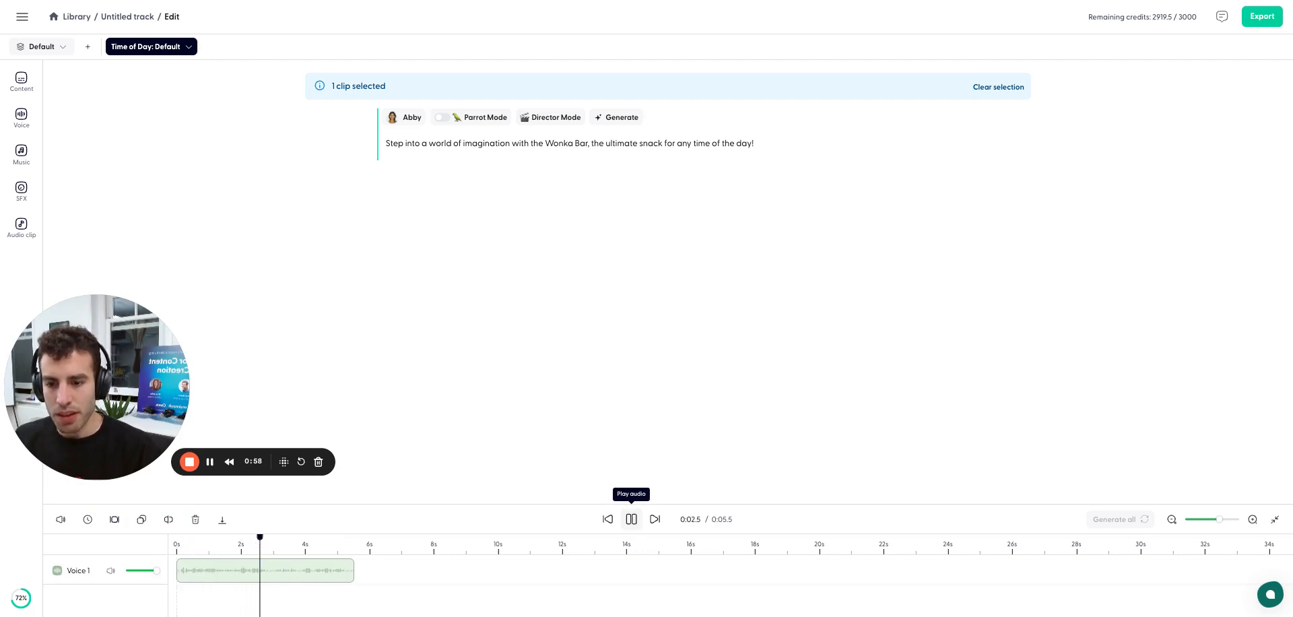
{"action": "left_click", "coordinate": [632, 519]}
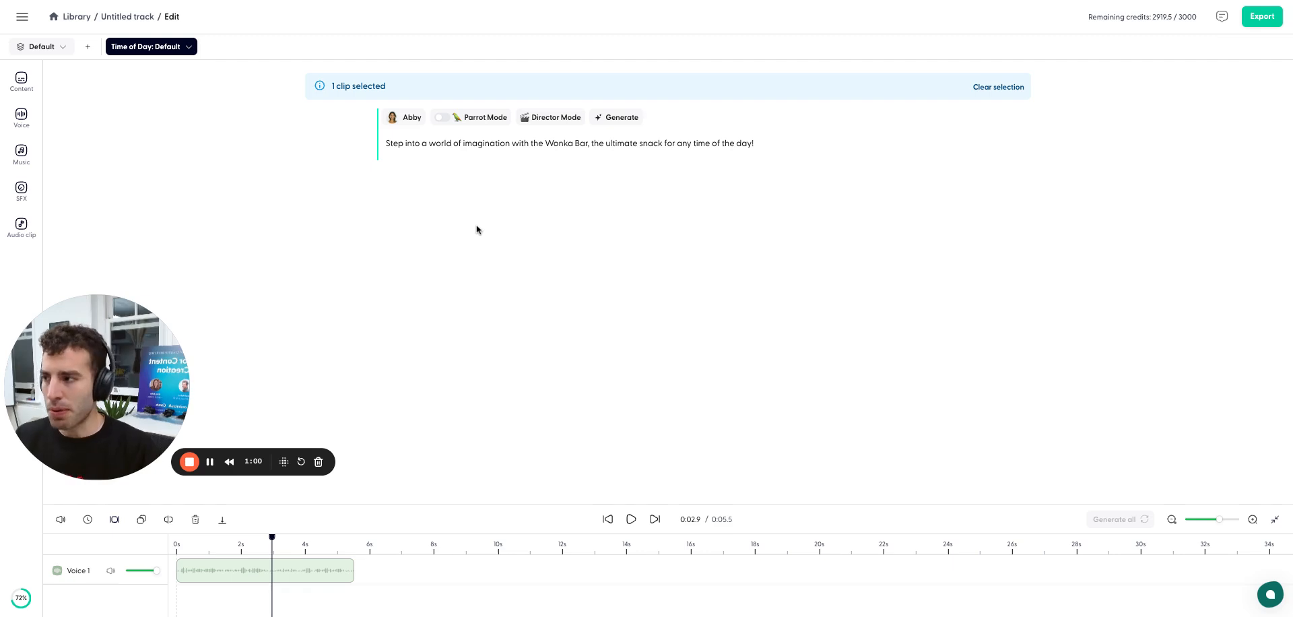
Create a new variation of the track and switch to Variation 1.
{"action": "left_click", "coordinate": [47, 49]}
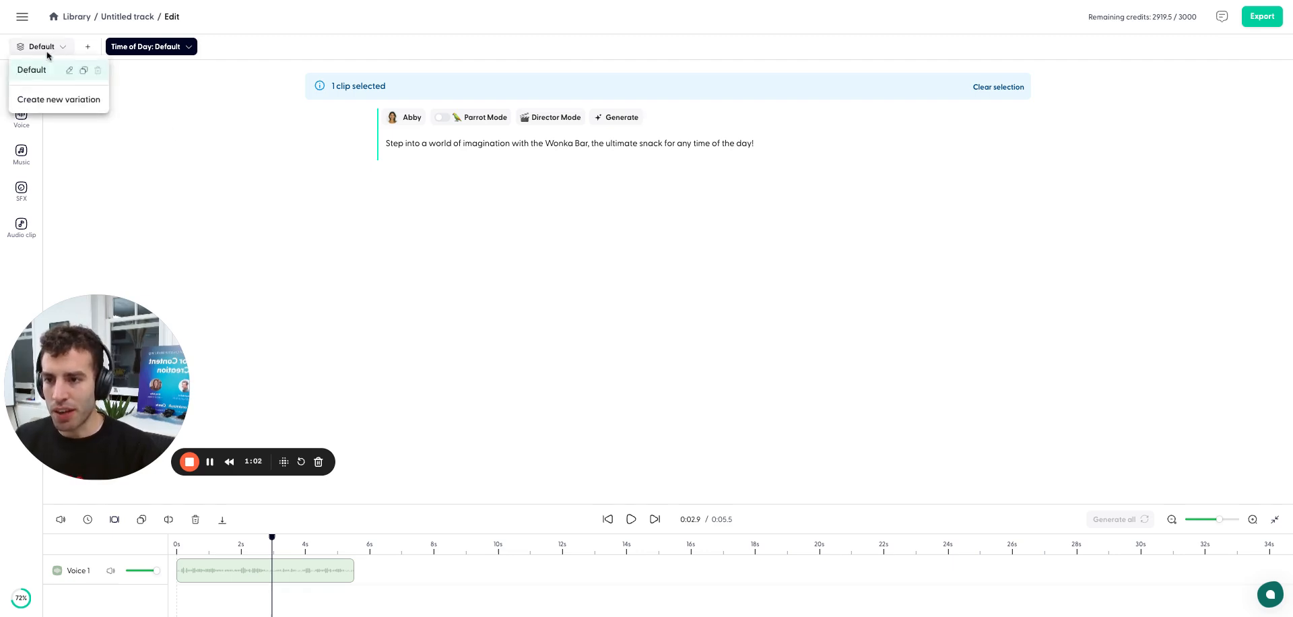
{"action": "left_click", "coordinate": [61, 100]}
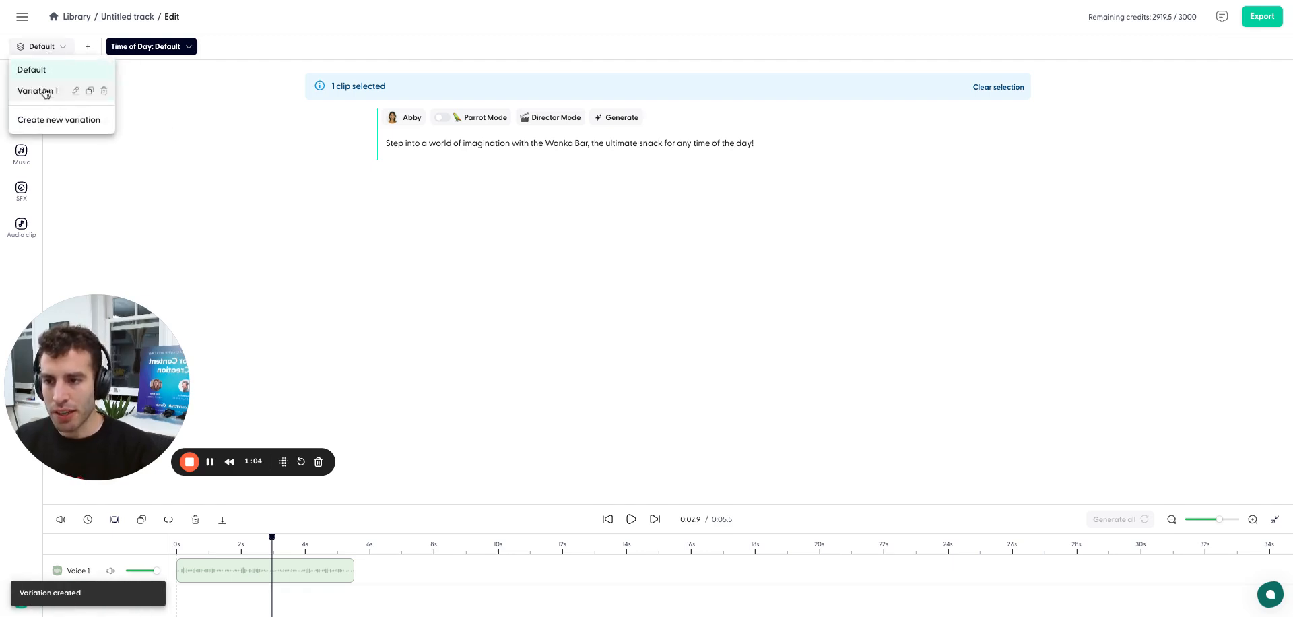
{"action": "left_click", "coordinate": [51, 92]}
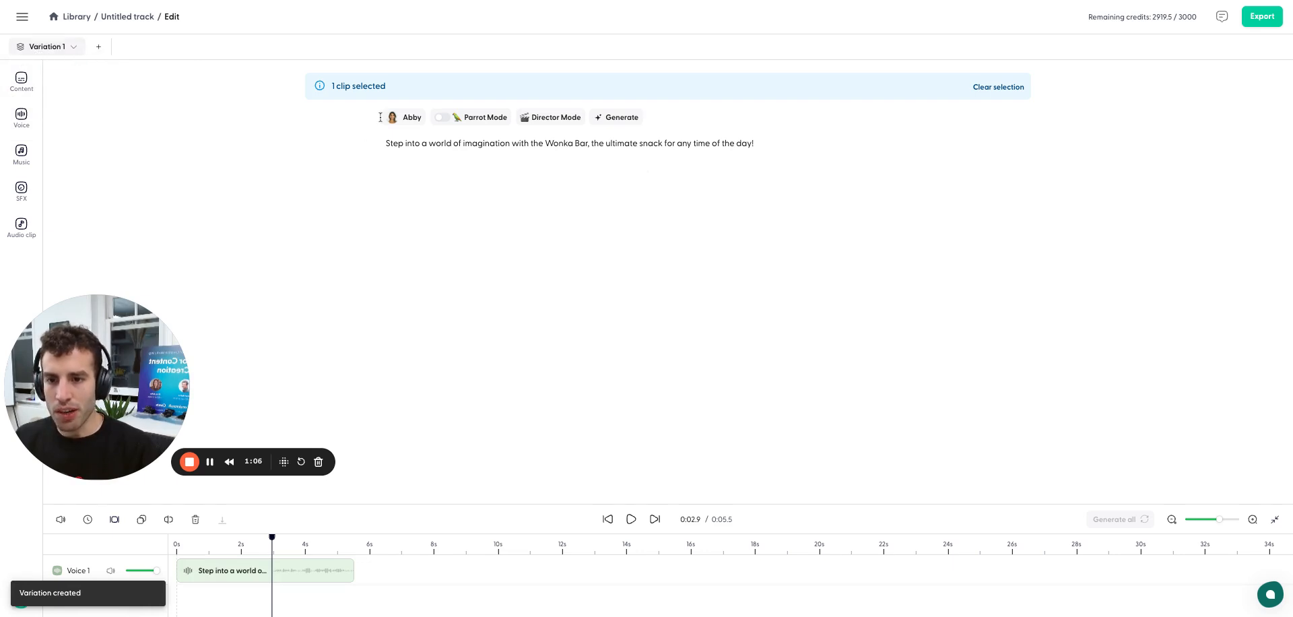
Apply the Anna voice to all clips in Variation 1 and preview the regenerated audio.
{"action": "left_click", "coordinate": [21, 117]}
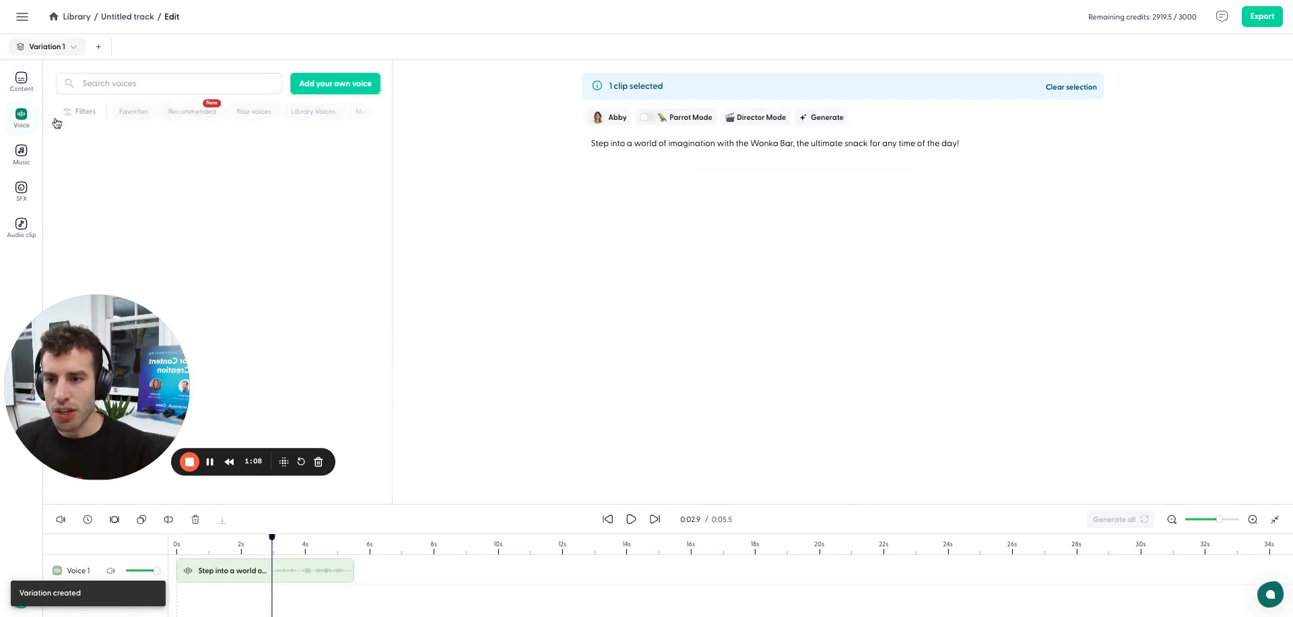
{"action": "left_click", "coordinate": [346, 213]}
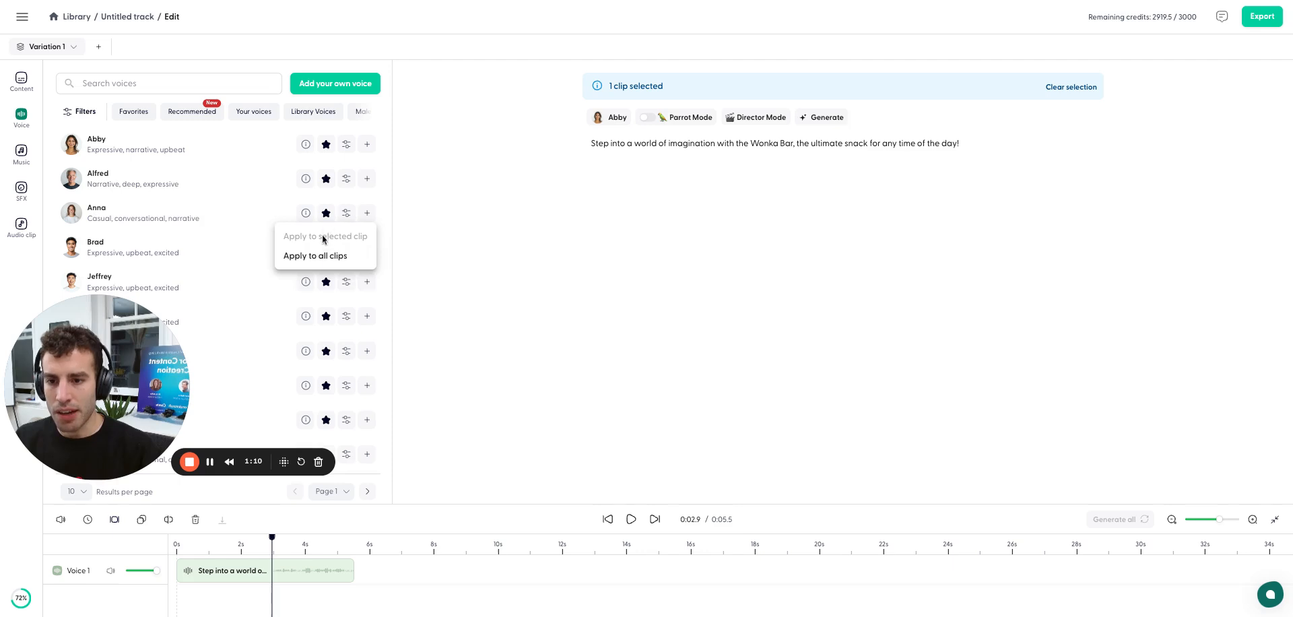
{"action": "left_click", "coordinate": [317, 256]}
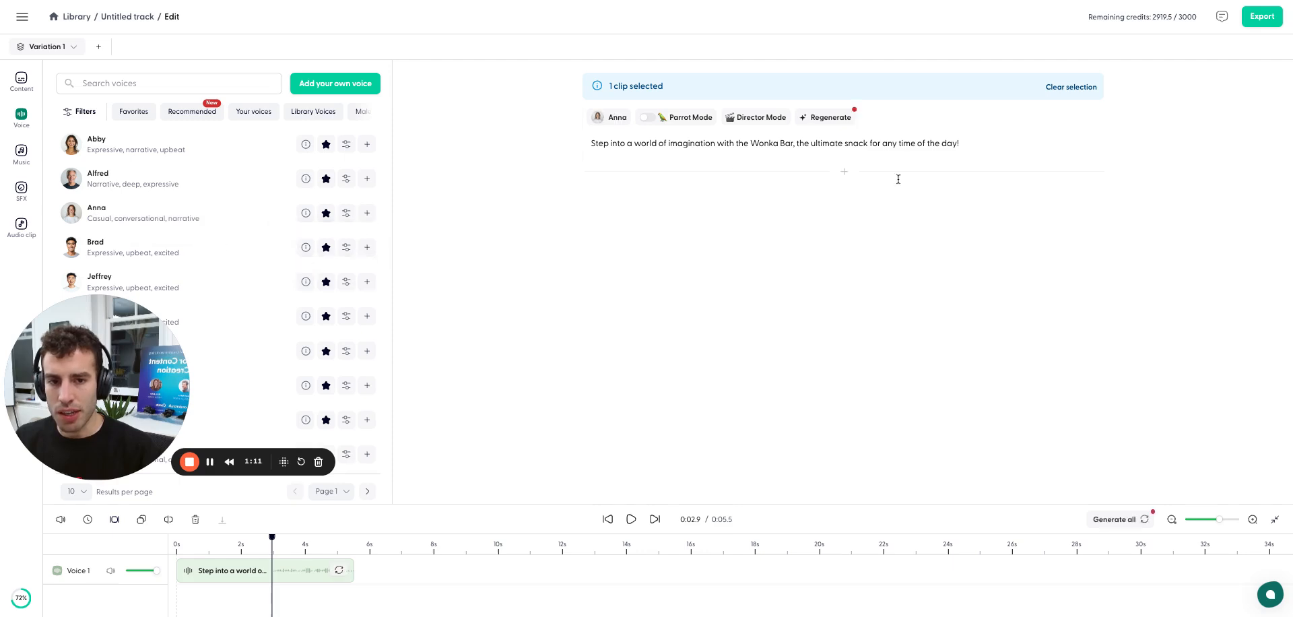
{"action": "left_click", "coordinate": [826, 119]}
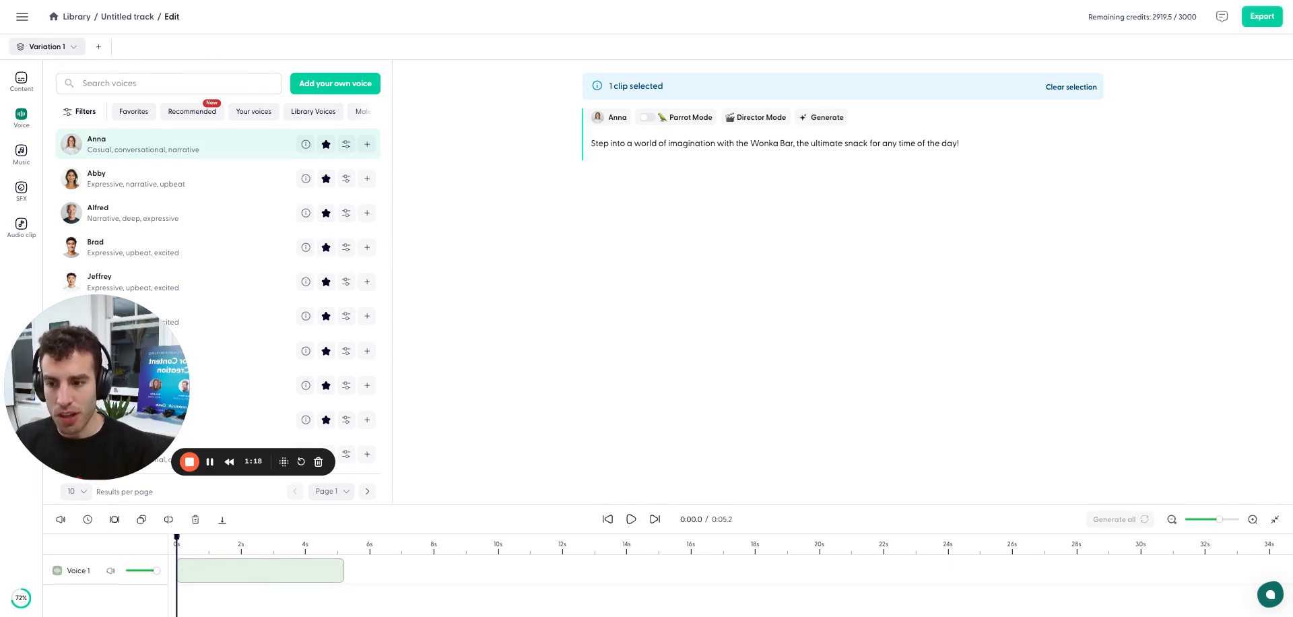
{"action": "left_click", "coordinate": [632, 520]}
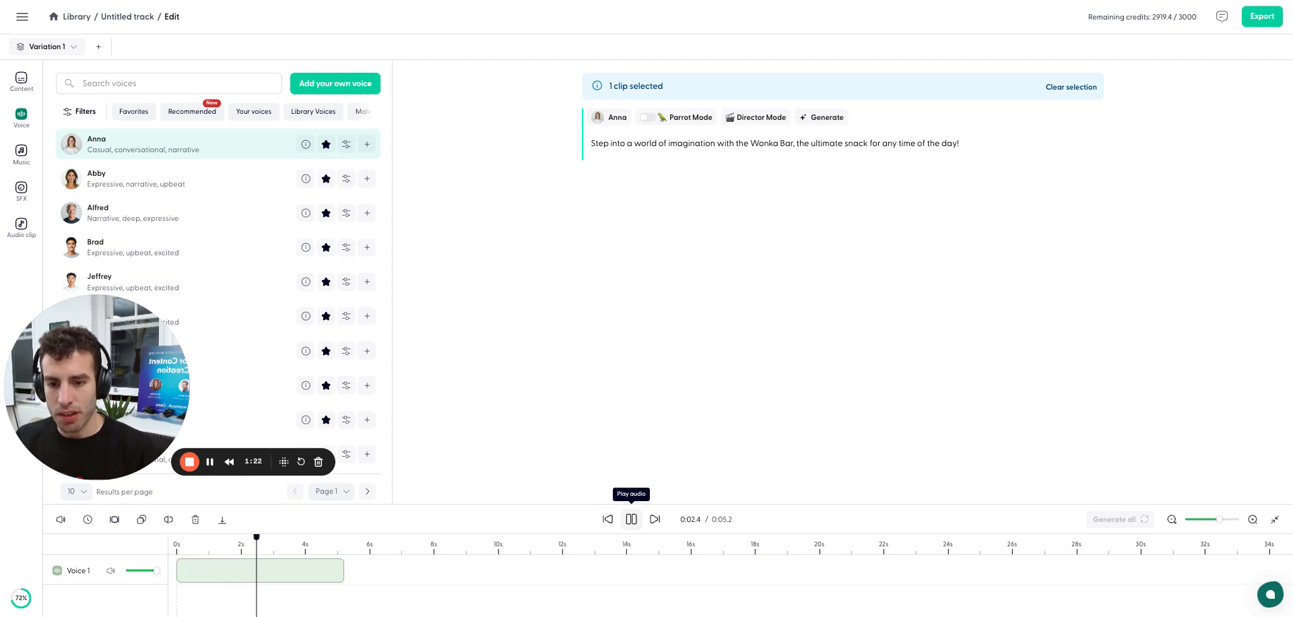
{"action": "left_click", "coordinate": [631, 519]}
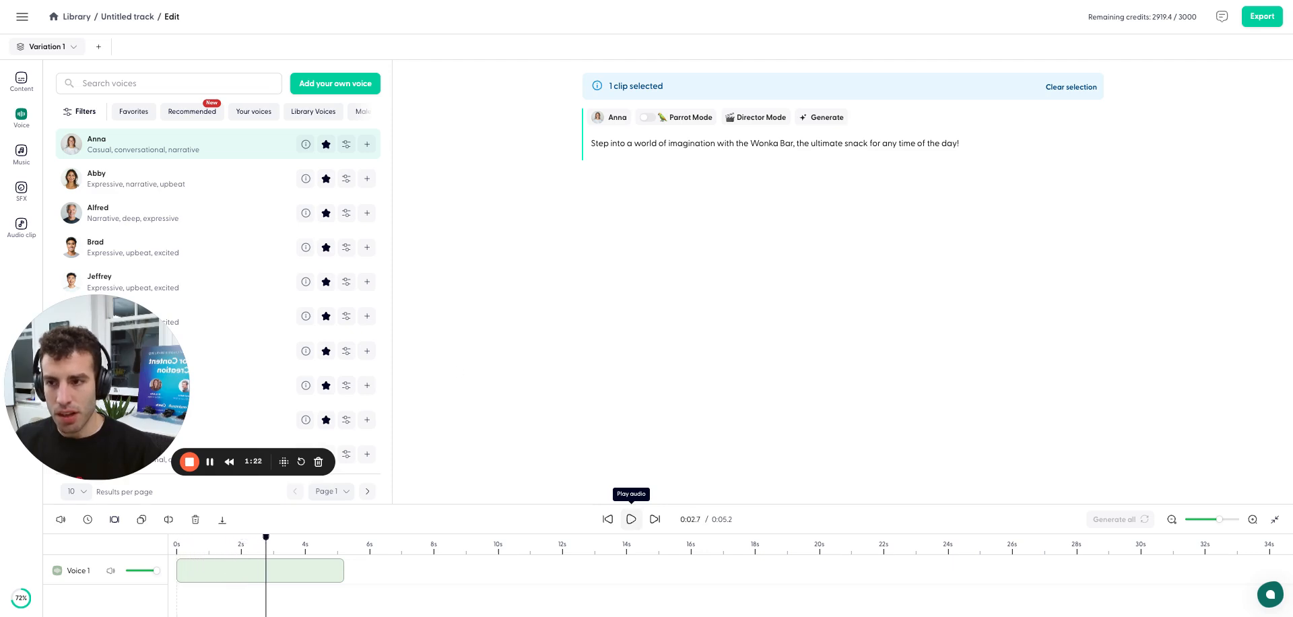
Switch to the Default variation and review the export download settings, including which variations can be selected.
{"action": "left_click", "coordinate": [43, 47]}
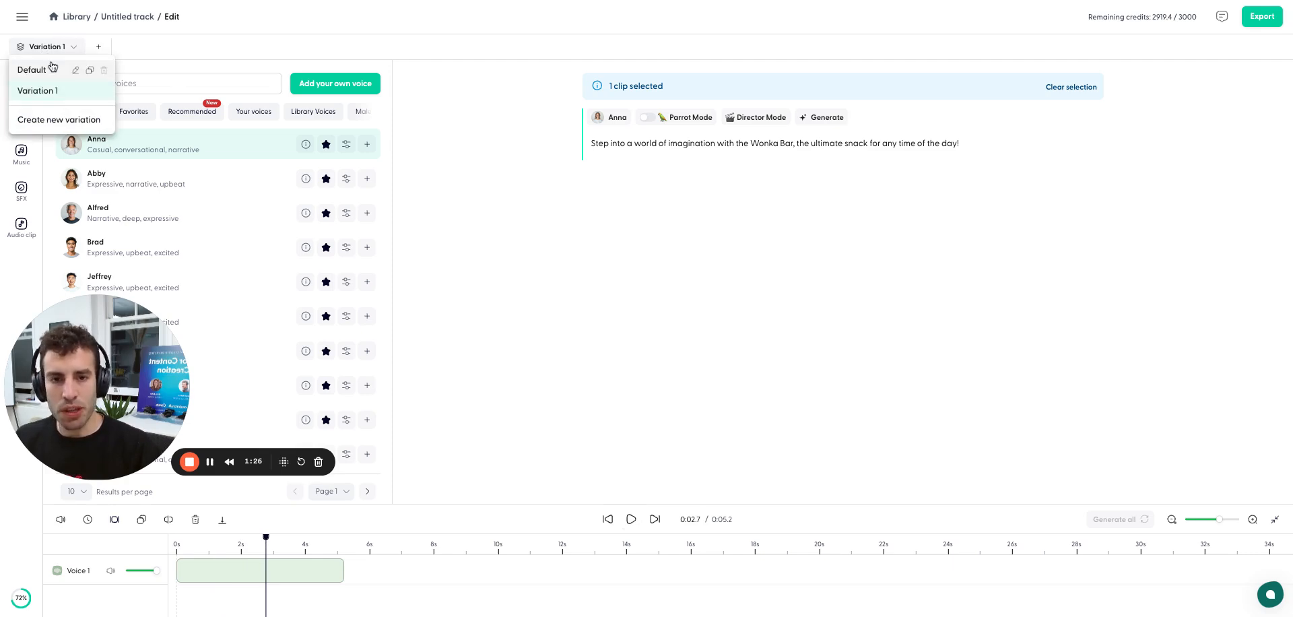
{"action": "left_click", "coordinate": [53, 67]}
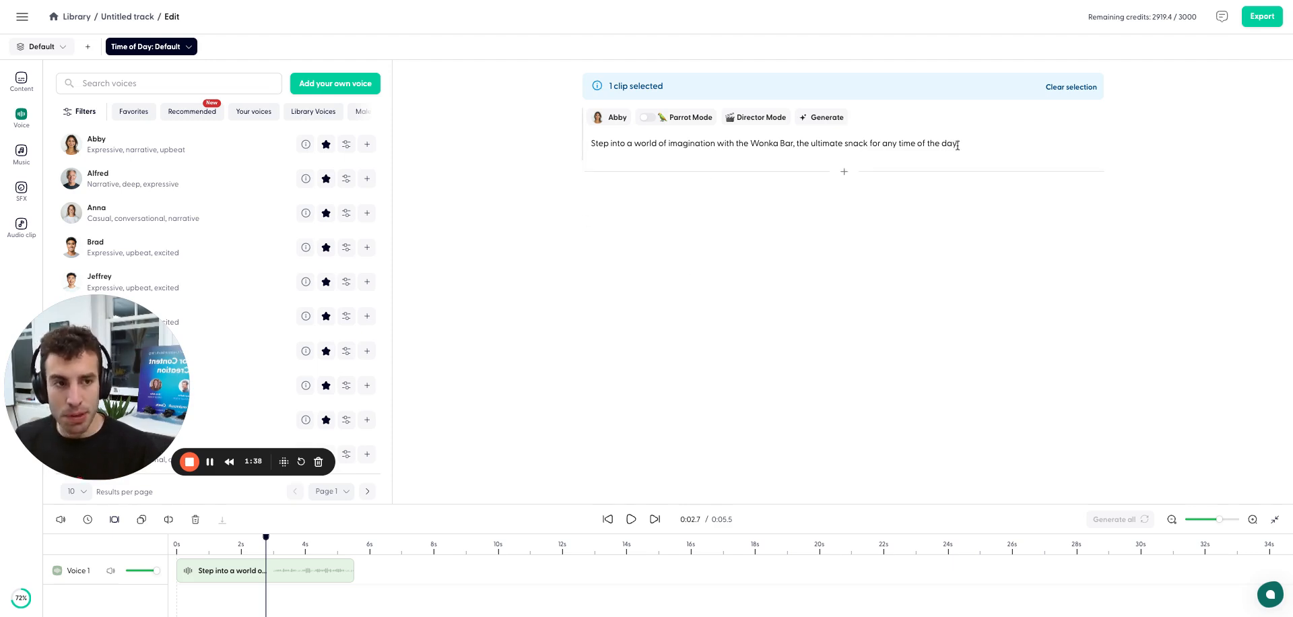
{"action": "left_click", "coordinate": [1261, 17]}
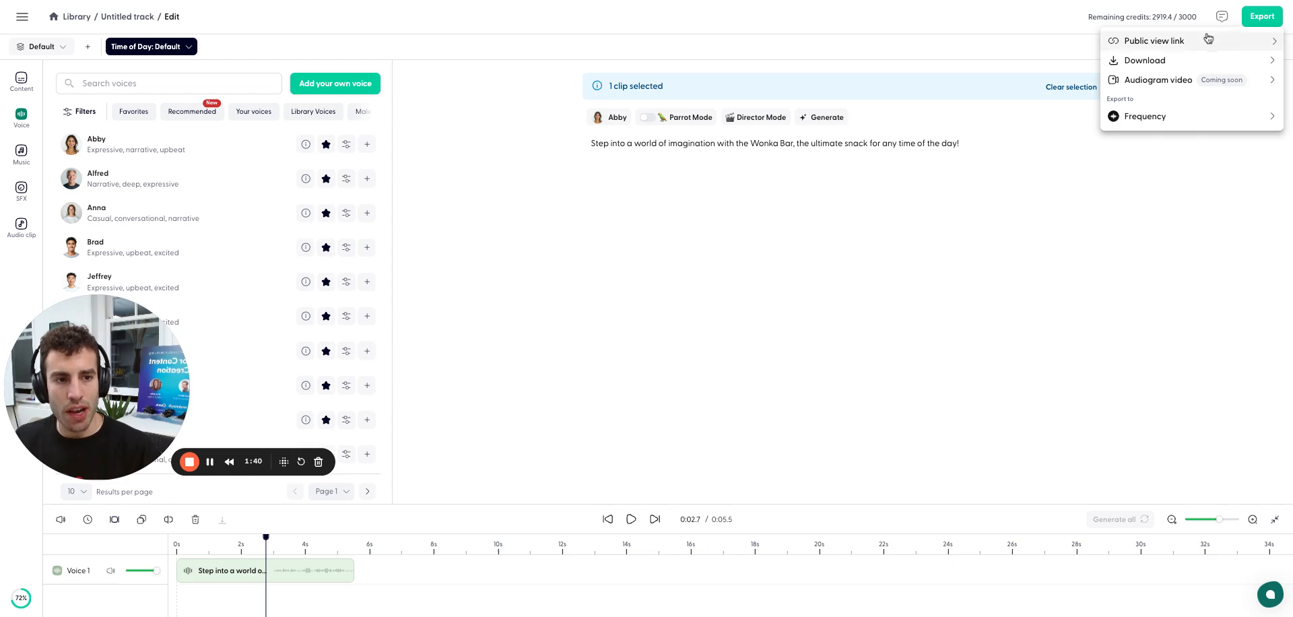
{"action": "left_click", "coordinate": [1203, 60]}
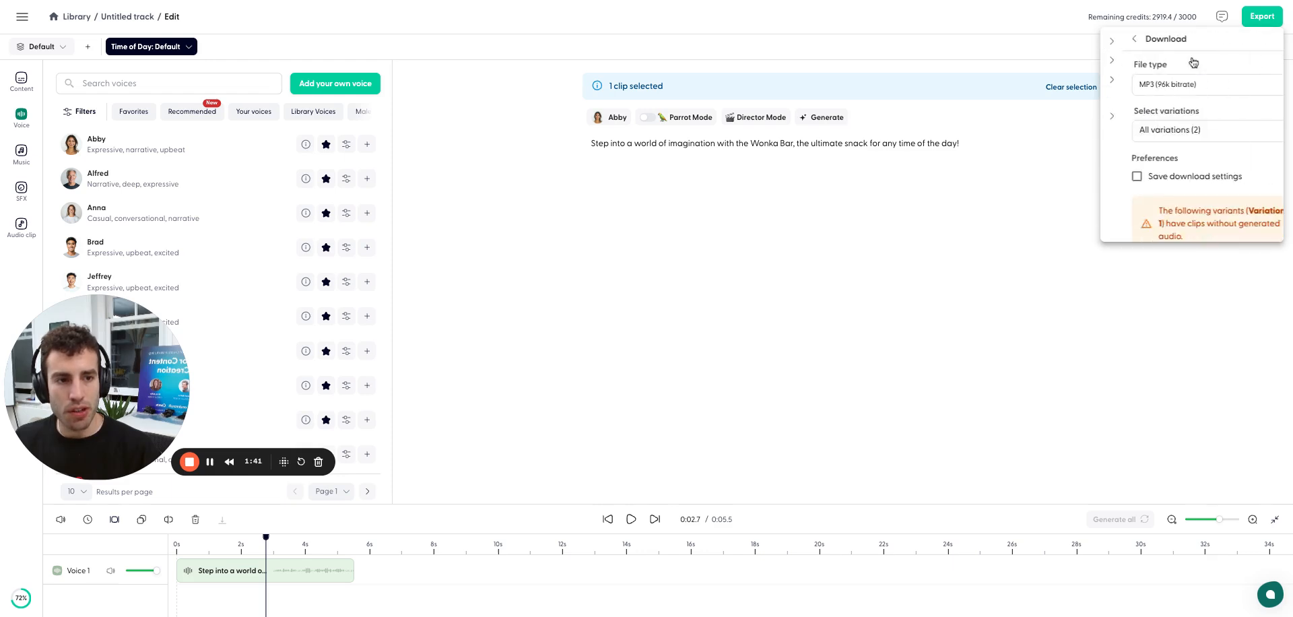
{"action": "left_click", "coordinate": [1185, 132]}
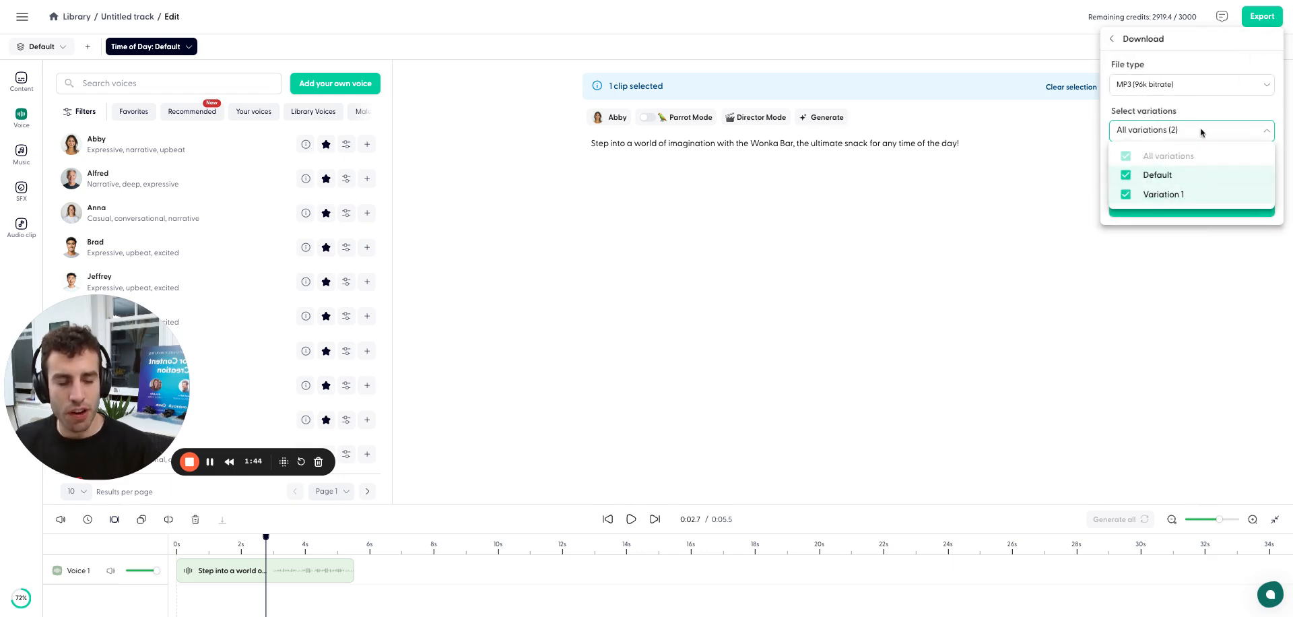
{"action": "left_click", "coordinate": [1206, 104]}
{"action": "left_click", "coordinate": [1112, 39]}
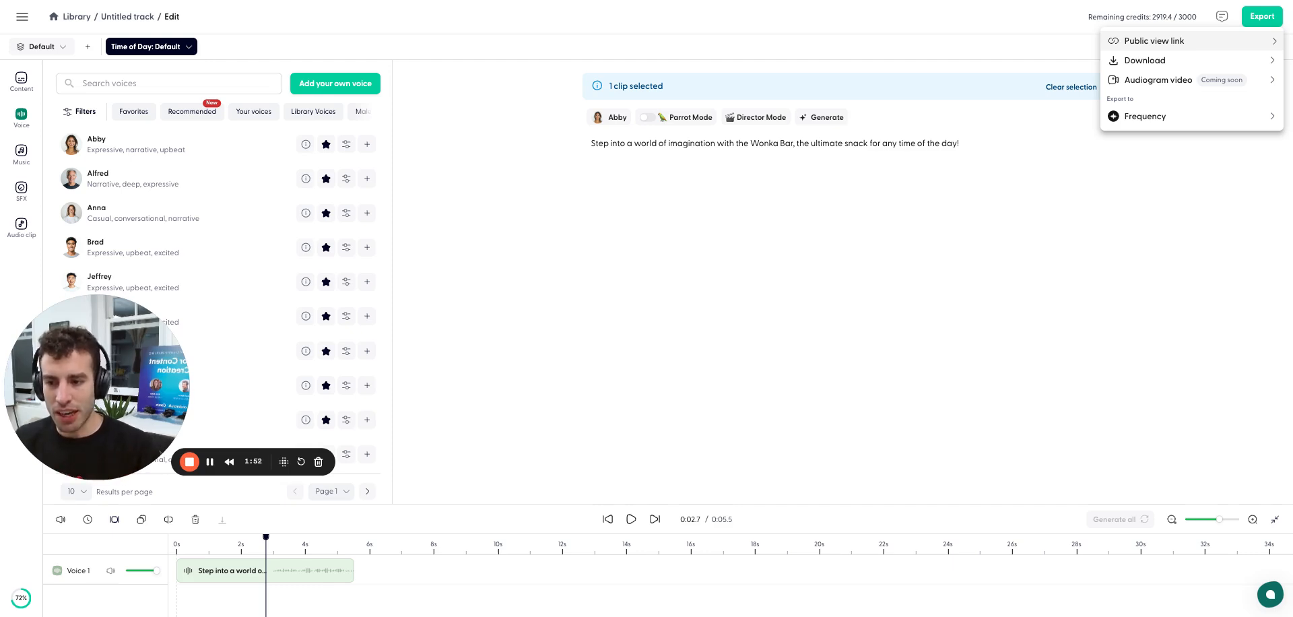
{"action": "left_click", "coordinate": [909, 43]}
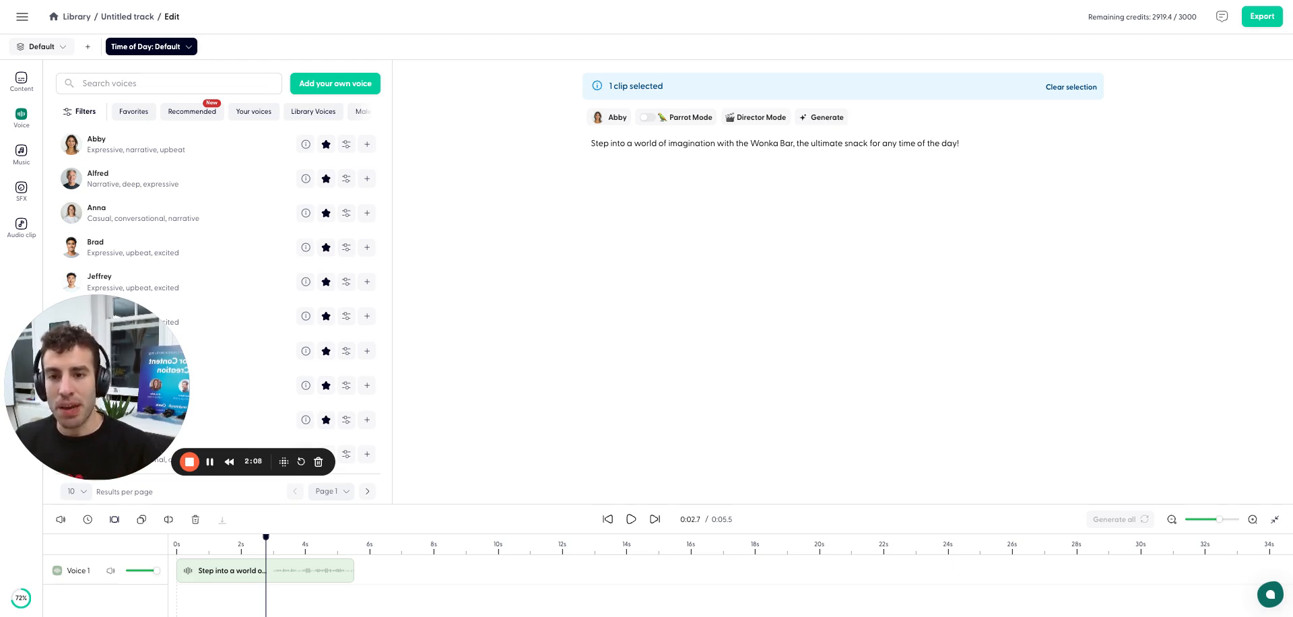
Switch back to Variation 1 and add the Time of Day parameter to it.
{"action": "left_click", "coordinate": [42, 47]}
{"action": "left_click", "coordinate": [39, 91]}
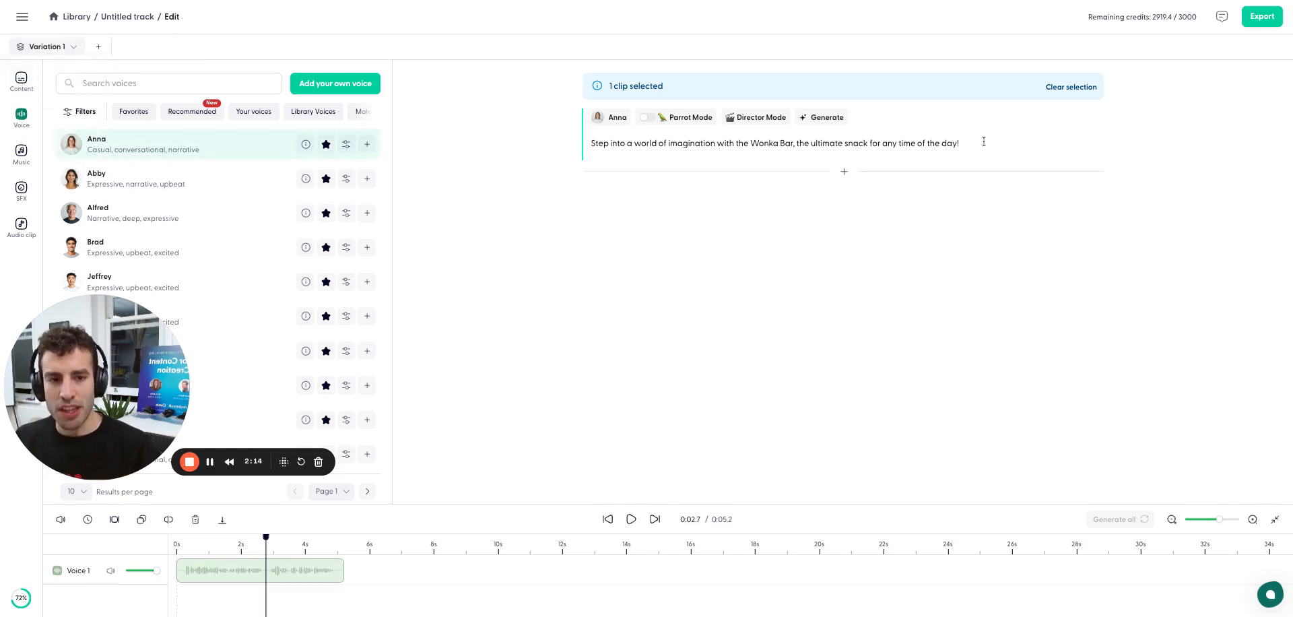
{"action": "left_click_drag", "start_coordinate": [977, 142], "coordinate": [863, 143]}
{"action": "left_click", "coordinate": [95, 48]}
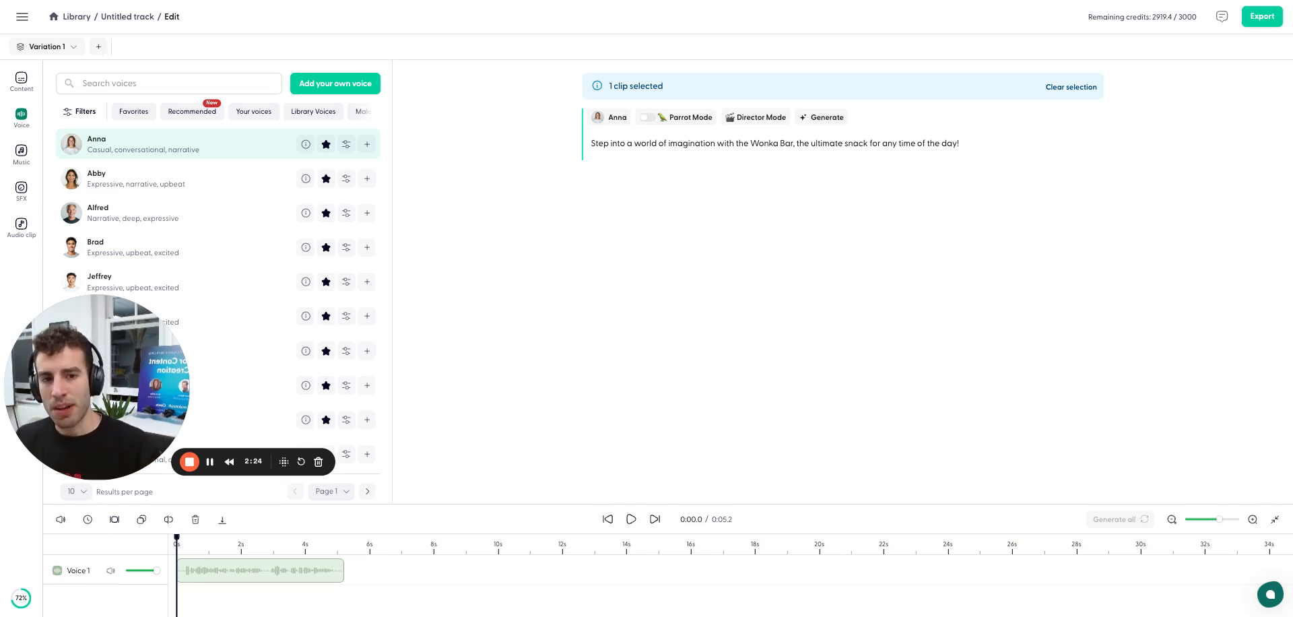
{"action": "left_click", "coordinate": [98, 46]}
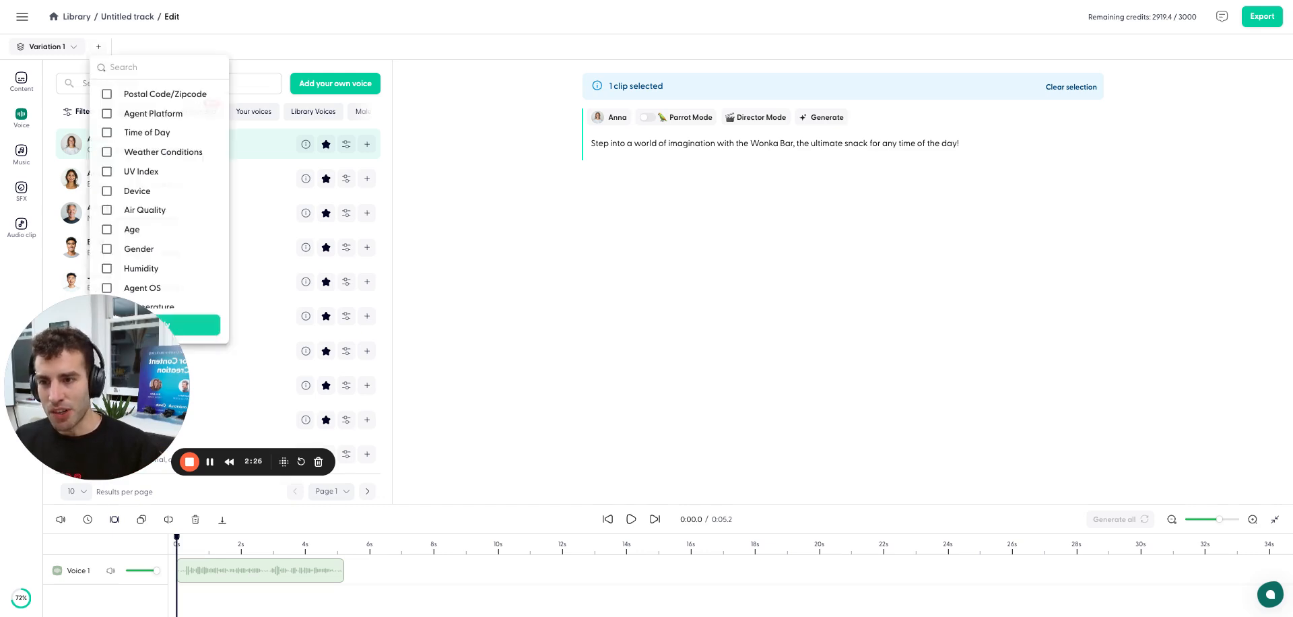
{"action": "left_click", "coordinate": [144, 133]}
{"action": "left_click", "coordinate": [202, 325]}
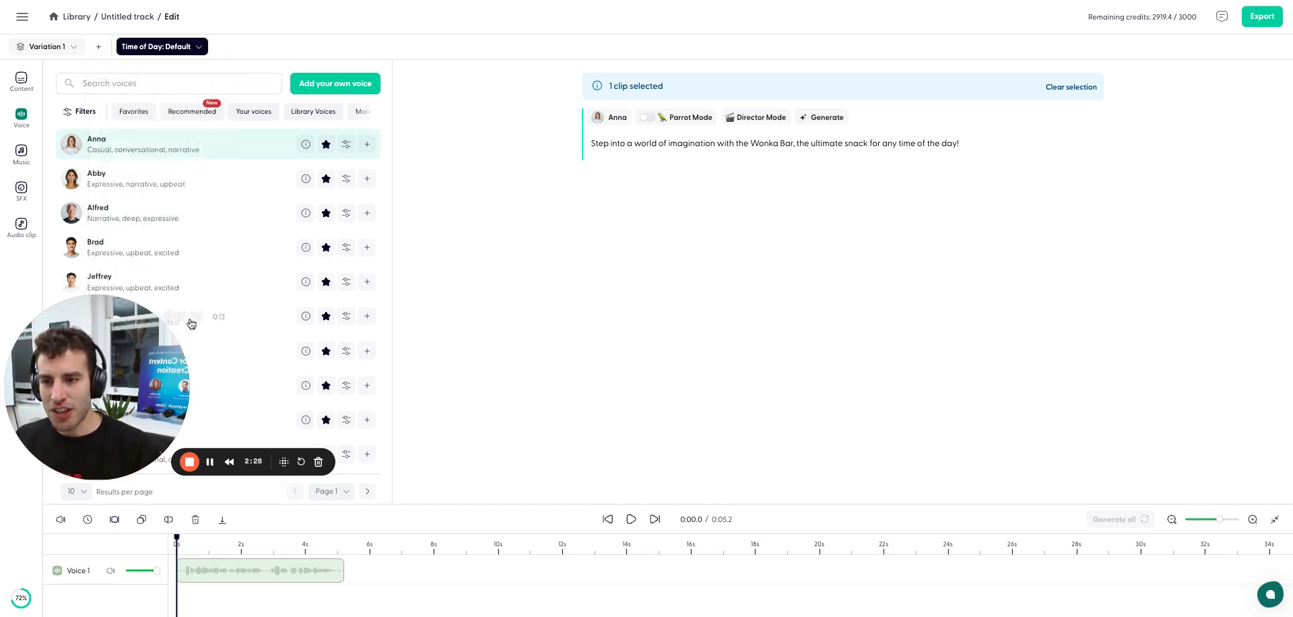
Set the start time of Variation 1's Time of Day condition to 06:43 AM.
{"action": "left_click", "coordinate": [171, 51]}
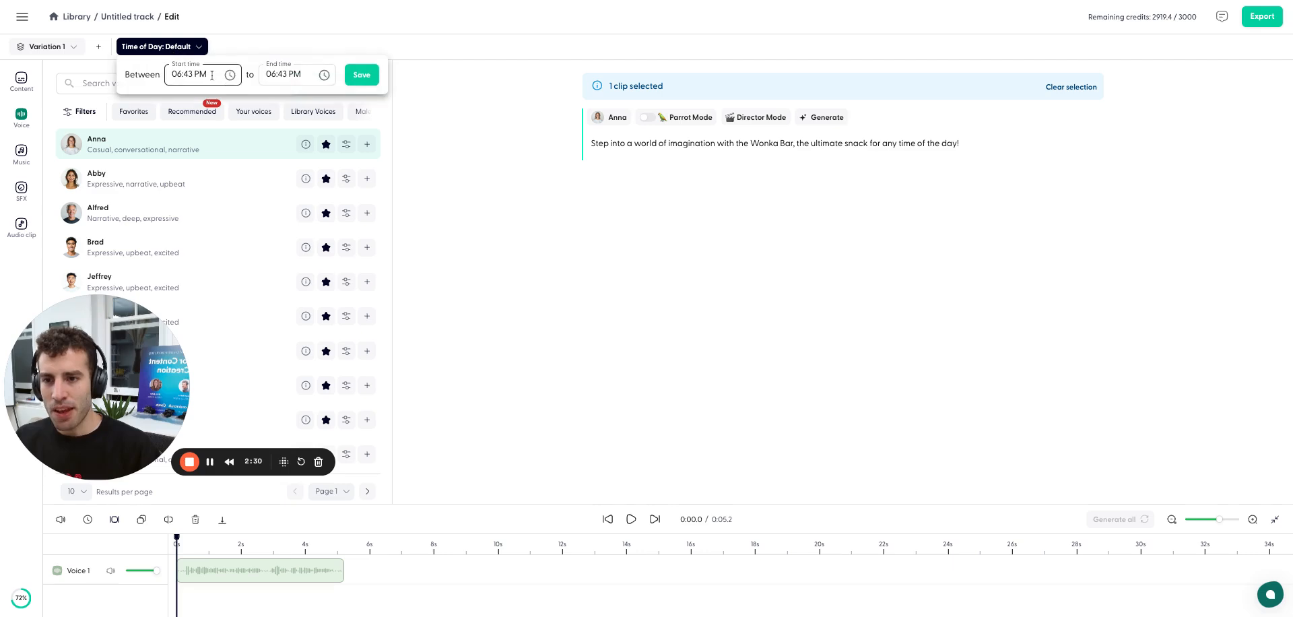
{"action": "left_click", "coordinate": [193, 81]}
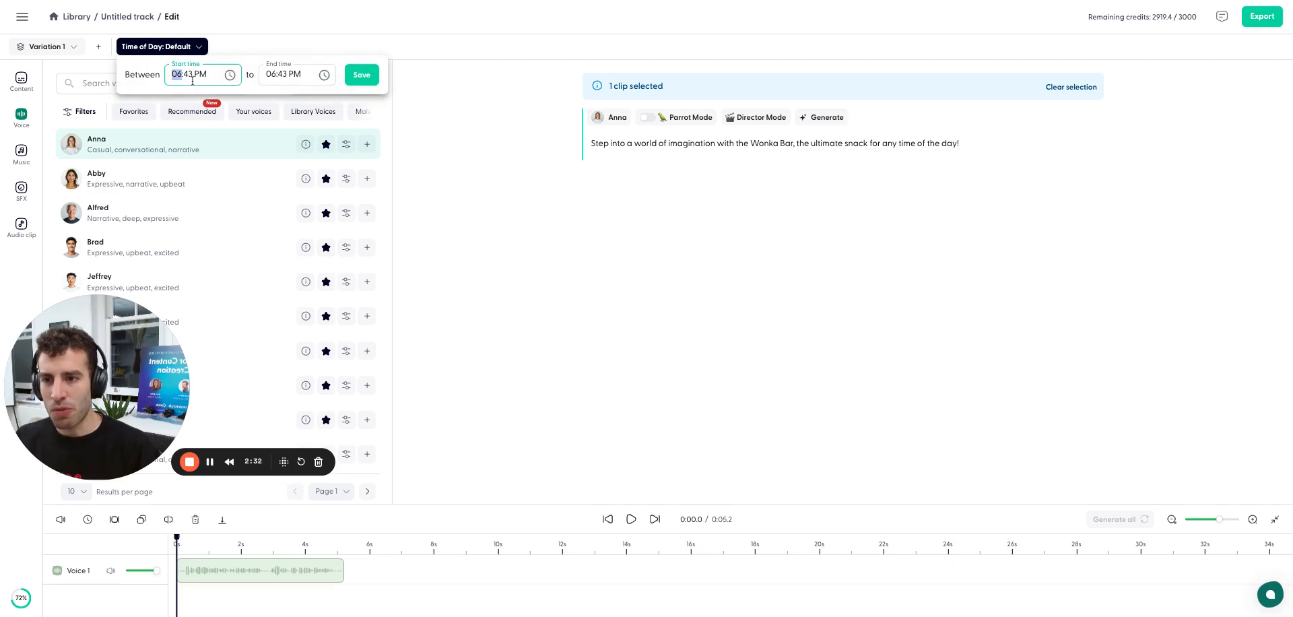
{"action": "left_click", "coordinate": [192, 79]}
{"action": "left_click", "coordinate": [229, 75]}
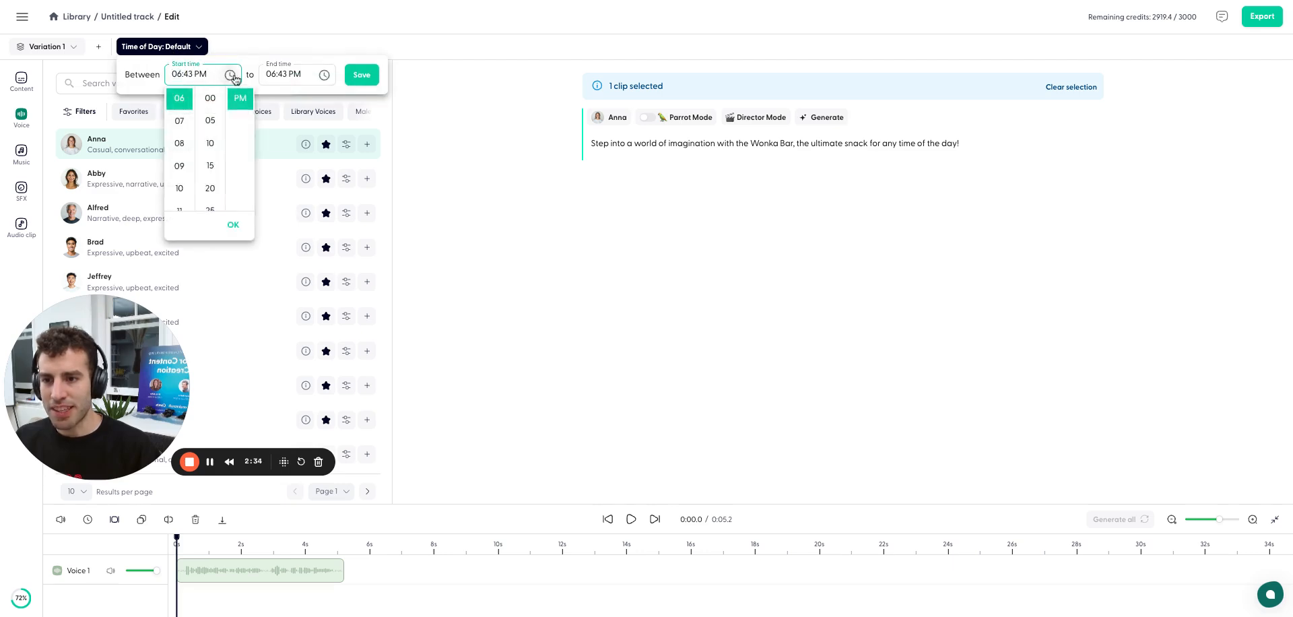
{"action": "scroll", "coordinate": [192, 142], "scroll_direction": "up", "scroll_amount": 3}
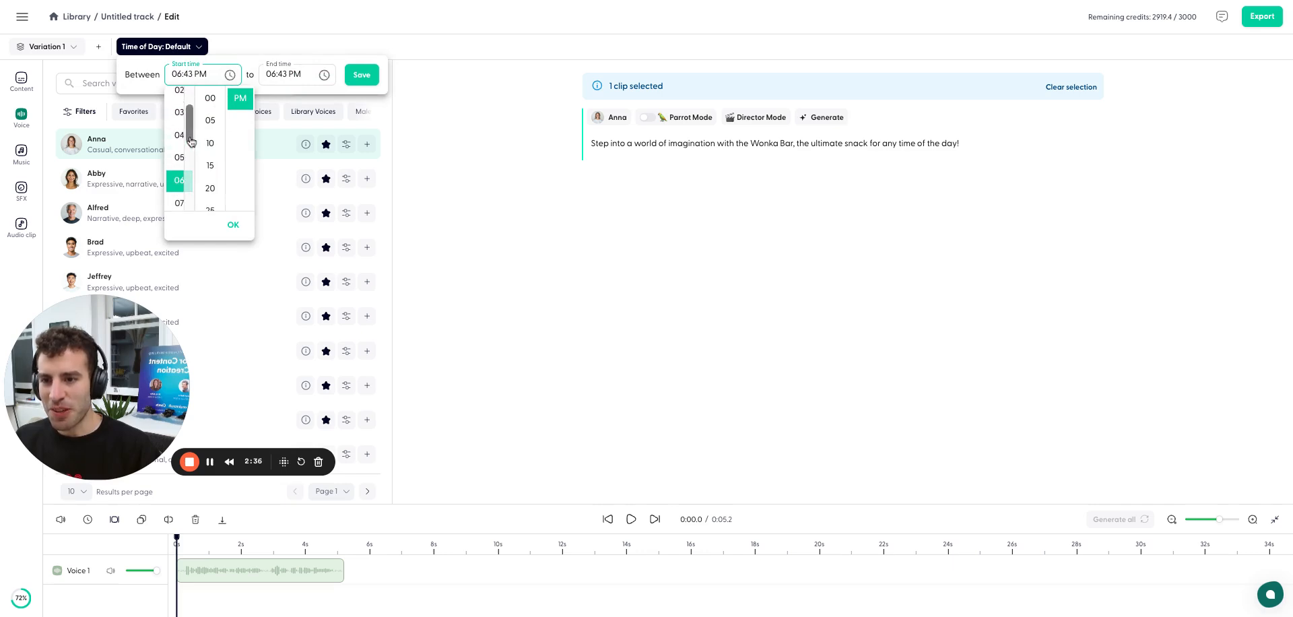
{"action": "scroll", "coordinate": [185, 135], "scroll_direction": "up", "scroll_amount": 2}
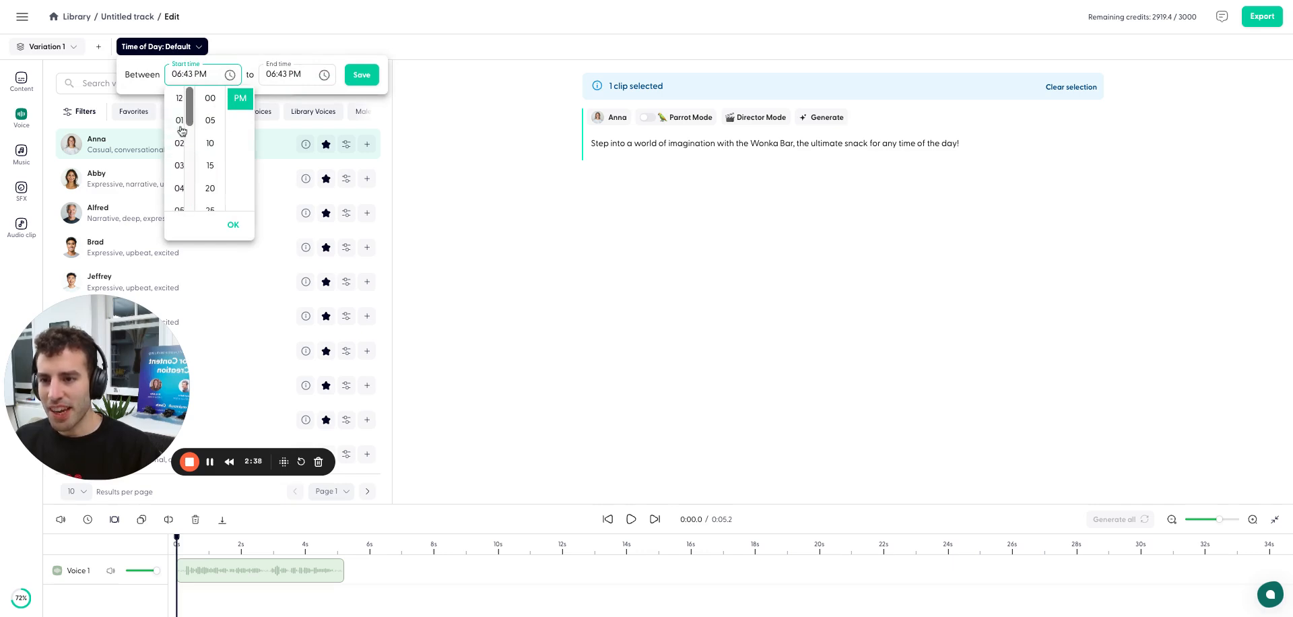
{"action": "scroll", "coordinate": [250, 115], "scroll_direction": "up", "scroll_amount": 1}
{"action": "left_click", "coordinate": [241, 98]}
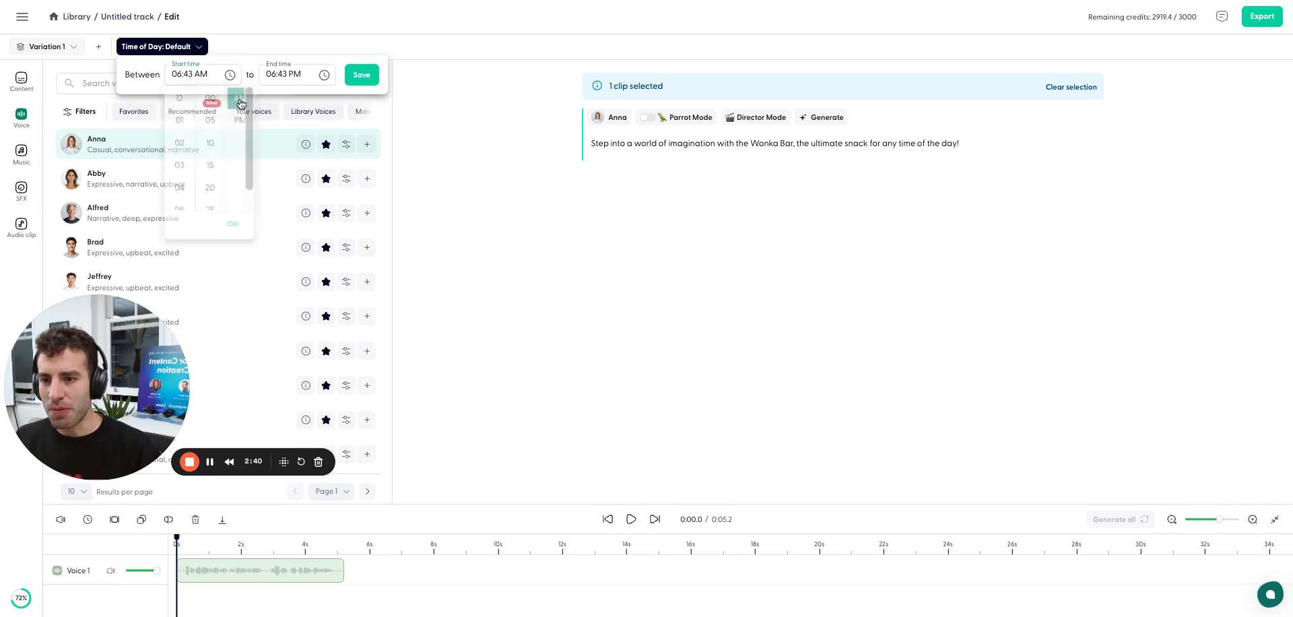
Set the end time of the Time of Day condition to 09:43 AM and save the range.
{"action": "left_click", "coordinate": [270, 75]}
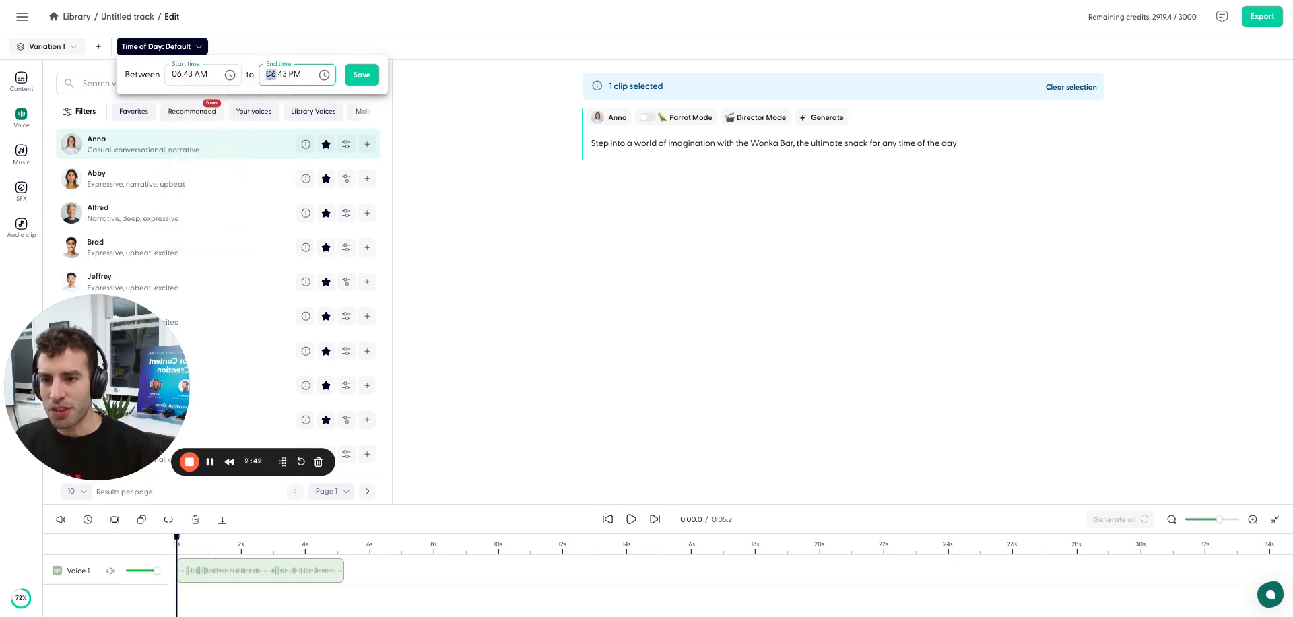
{"action": "type", "text": "9"}
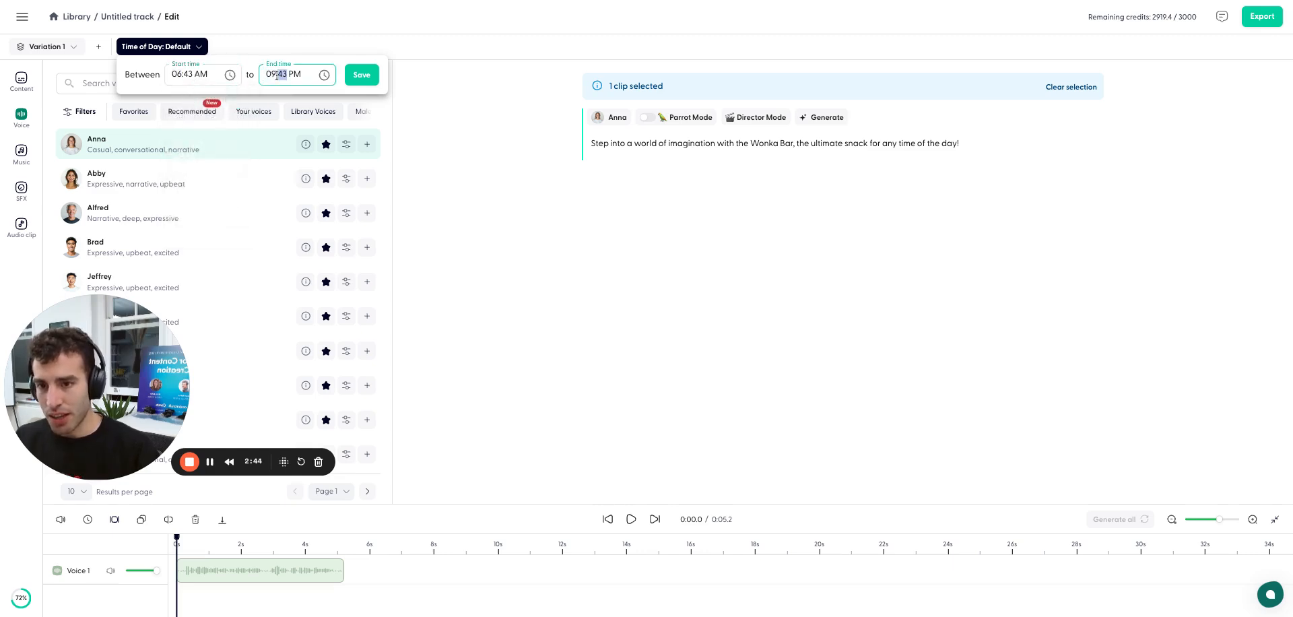
{"action": "left_click", "coordinate": [309, 74]}
{"action": "left_click", "coordinate": [281, 75]}
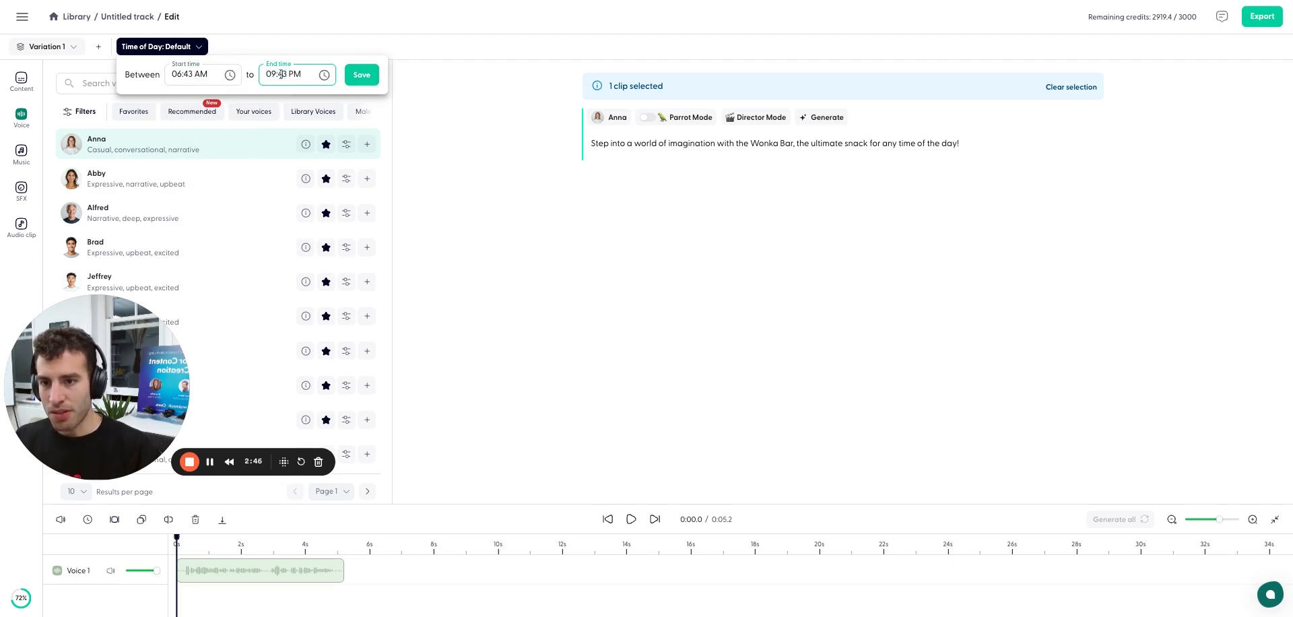
{"action": "left_click", "coordinate": [324, 75]}
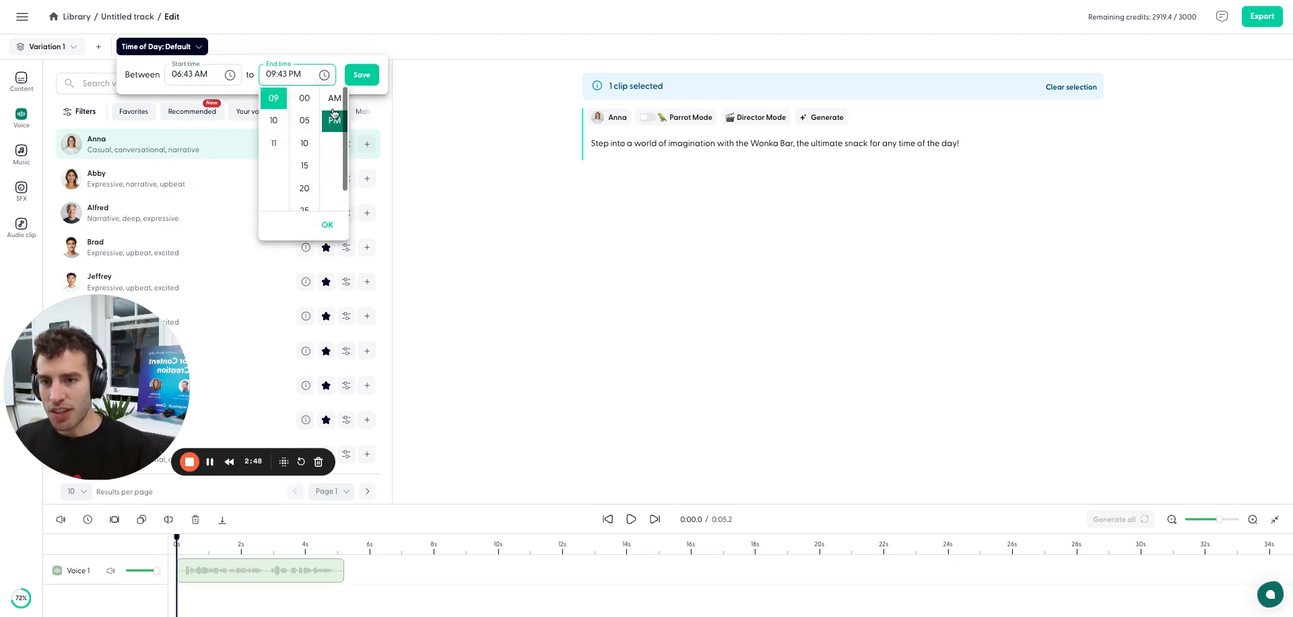
{"action": "left_click", "coordinate": [328, 224]}
{"action": "left_click", "coordinate": [361, 74]}
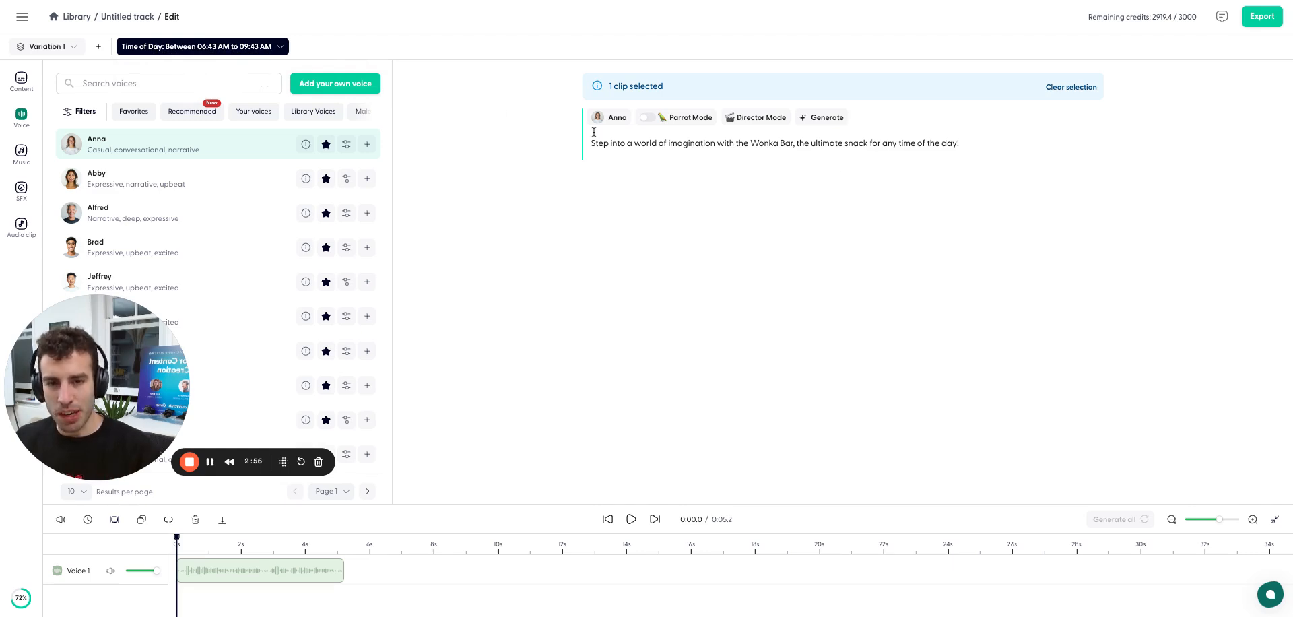
Replace "snack for any time of the day!" in the script with "breakfast on the go." and regenerate the voice clip.
{"action": "left_click_drag", "start_coordinate": [965, 143], "coordinate": [846, 145]}
{"action": "key", "text": "BackSpace"}
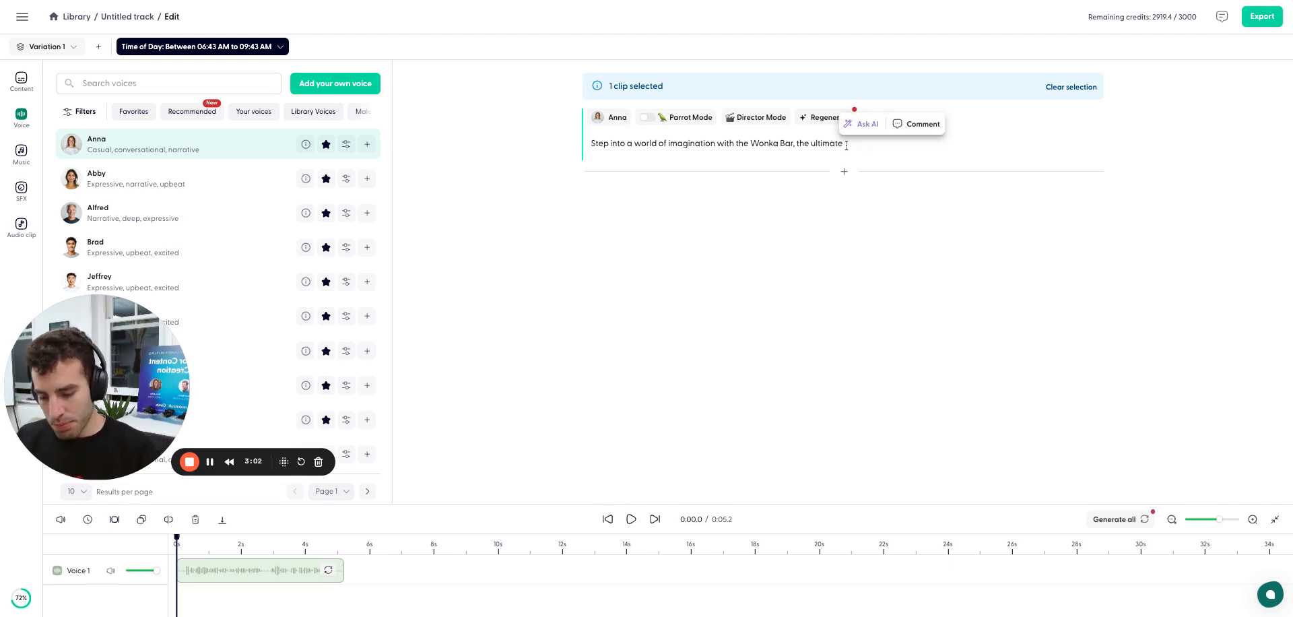
{"action": "type", "text": "breakfast on the"}
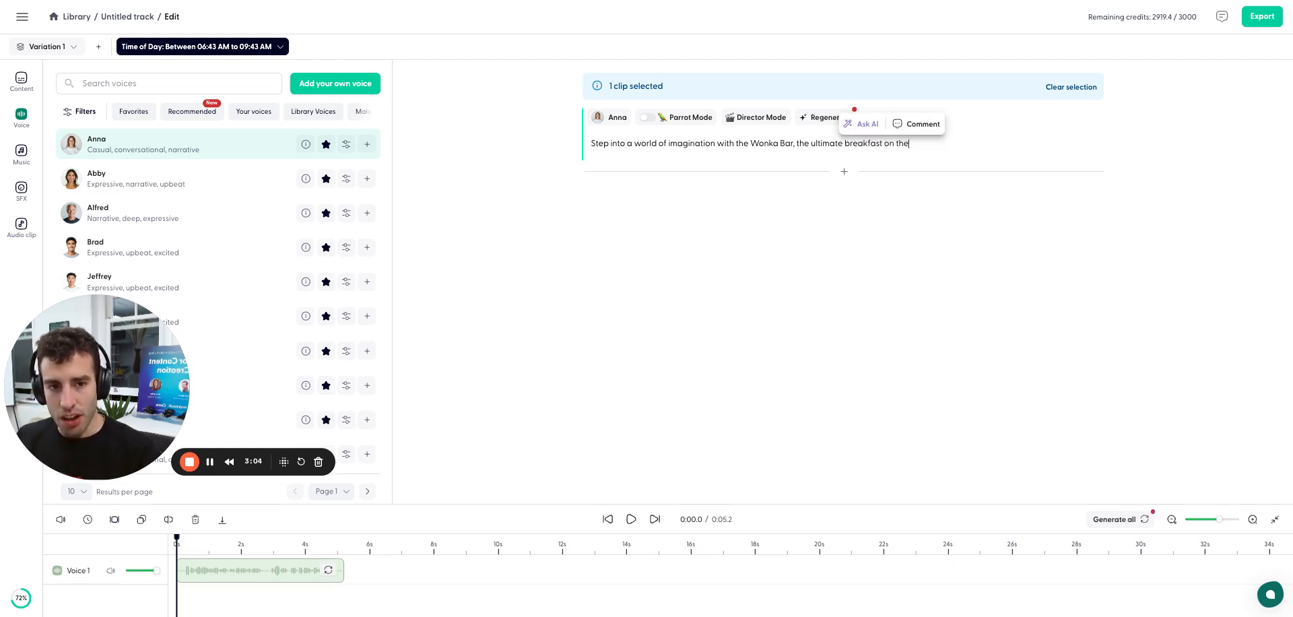
{"action": "type", "text": " go."}
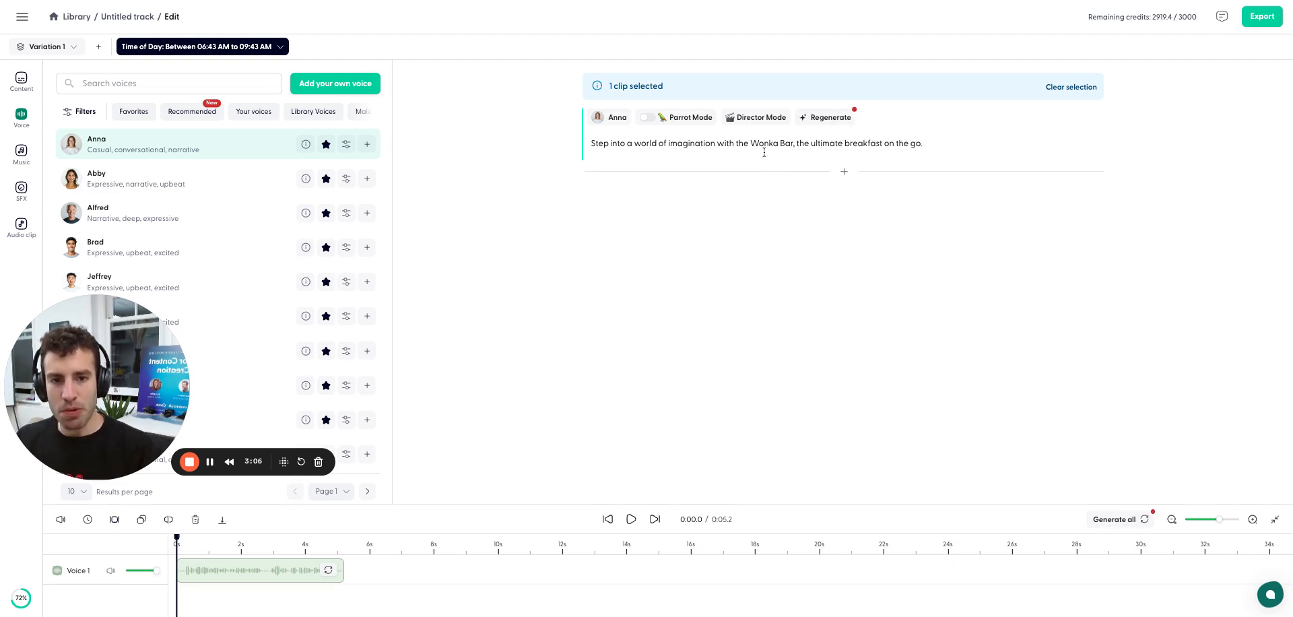
{"action": "left_click", "coordinate": [827, 117]}
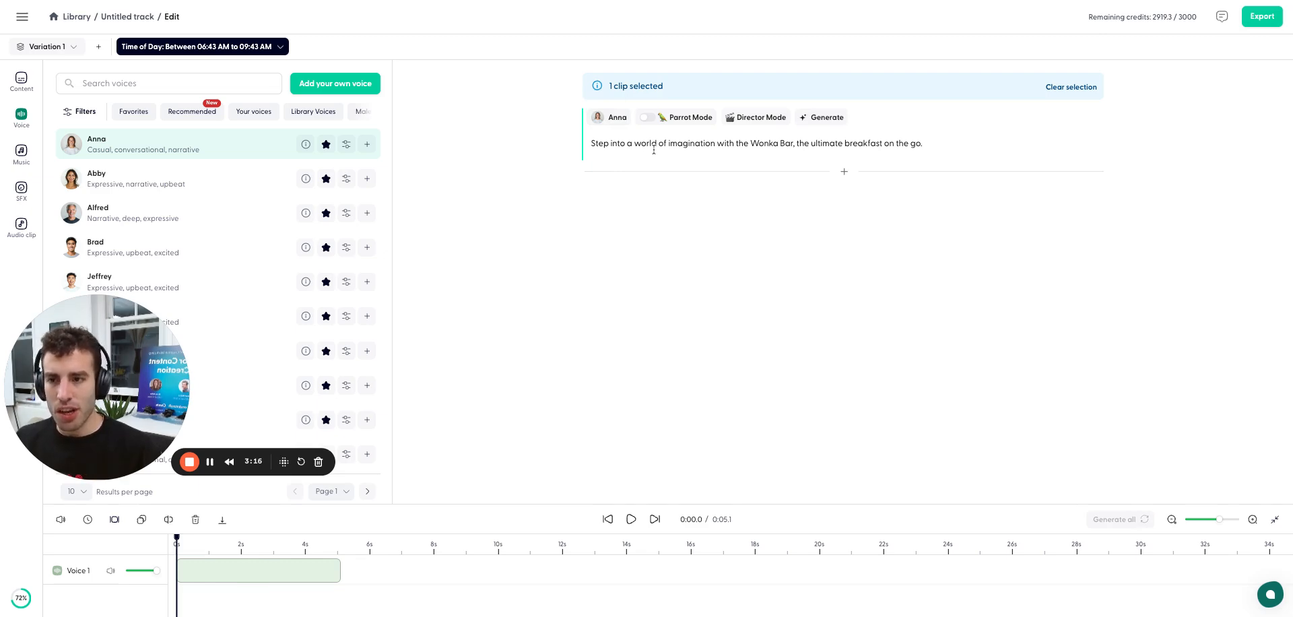
Rename Variation 1 as "Morning".
{"action": "left_click", "coordinate": [43, 47]}
{"action": "left_click", "coordinate": [76, 92]}
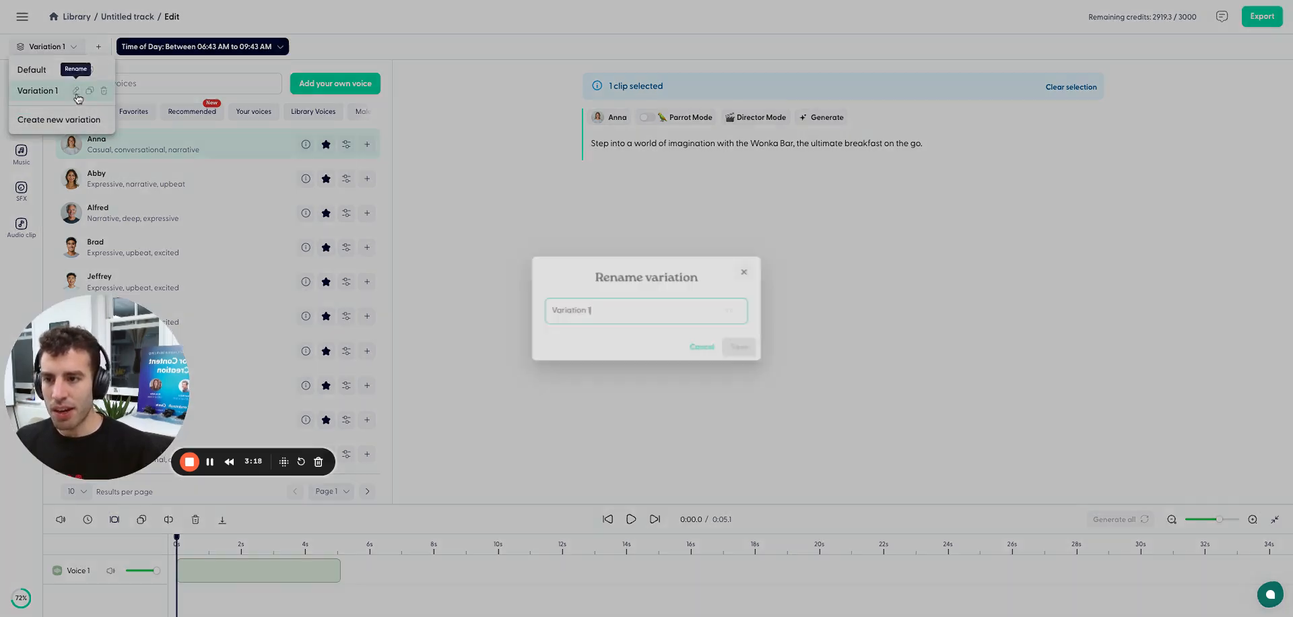
{"action": "triple_click", "coordinate": [596, 312]}
{"action": "type", "text": "Mo"}
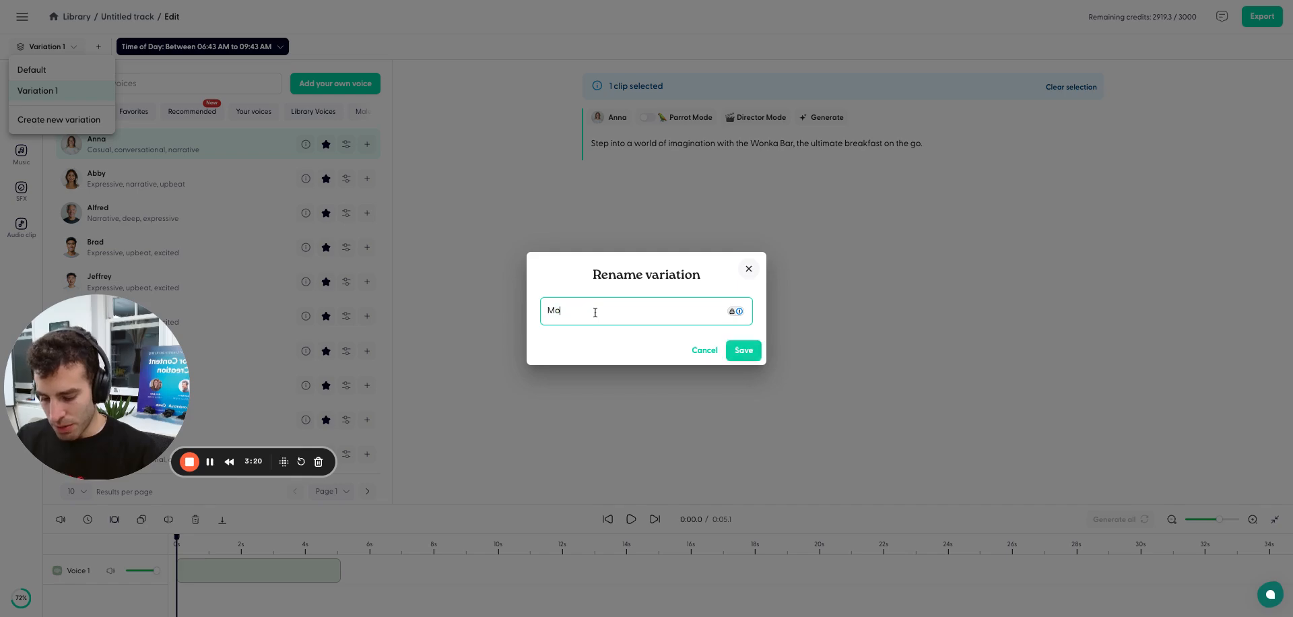
{"action": "type", "text": "rning"}
{"action": "left_click", "coordinate": [747, 350]}
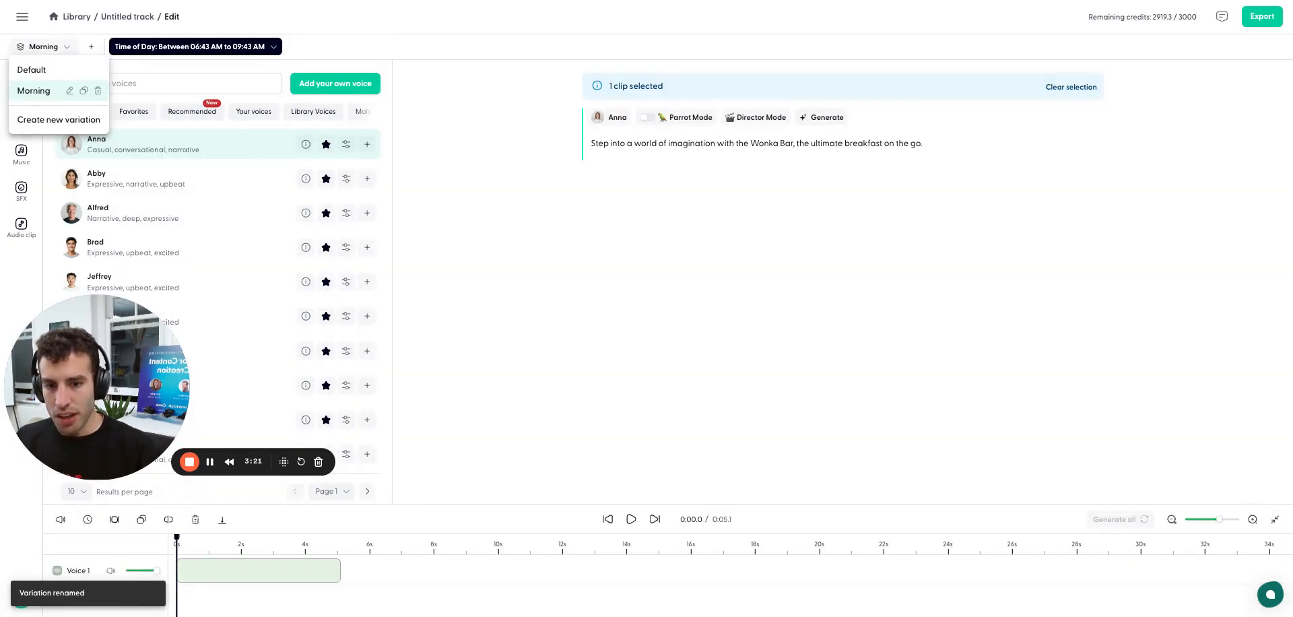
Switch to the Default variation and back to Morning to compare their scripts and voices.
{"action": "left_click", "coordinate": [32, 69]}
{"action": "left_click", "coordinate": [40, 47]}
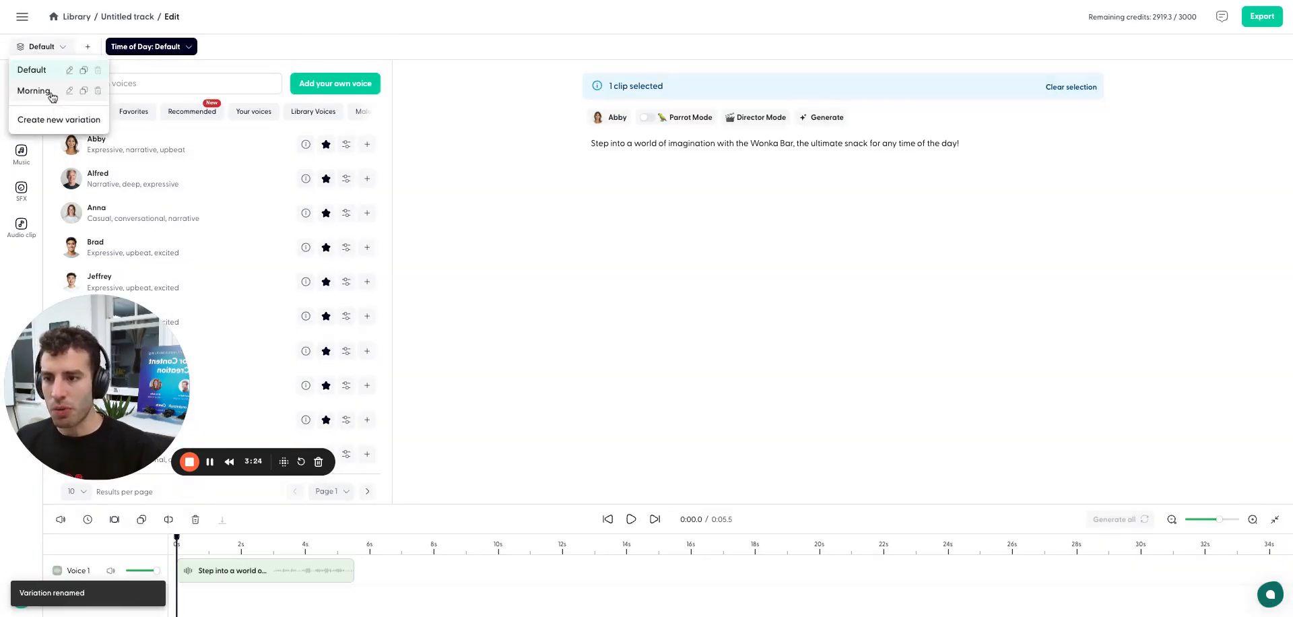
{"action": "left_click", "coordinate": [34, 91]}
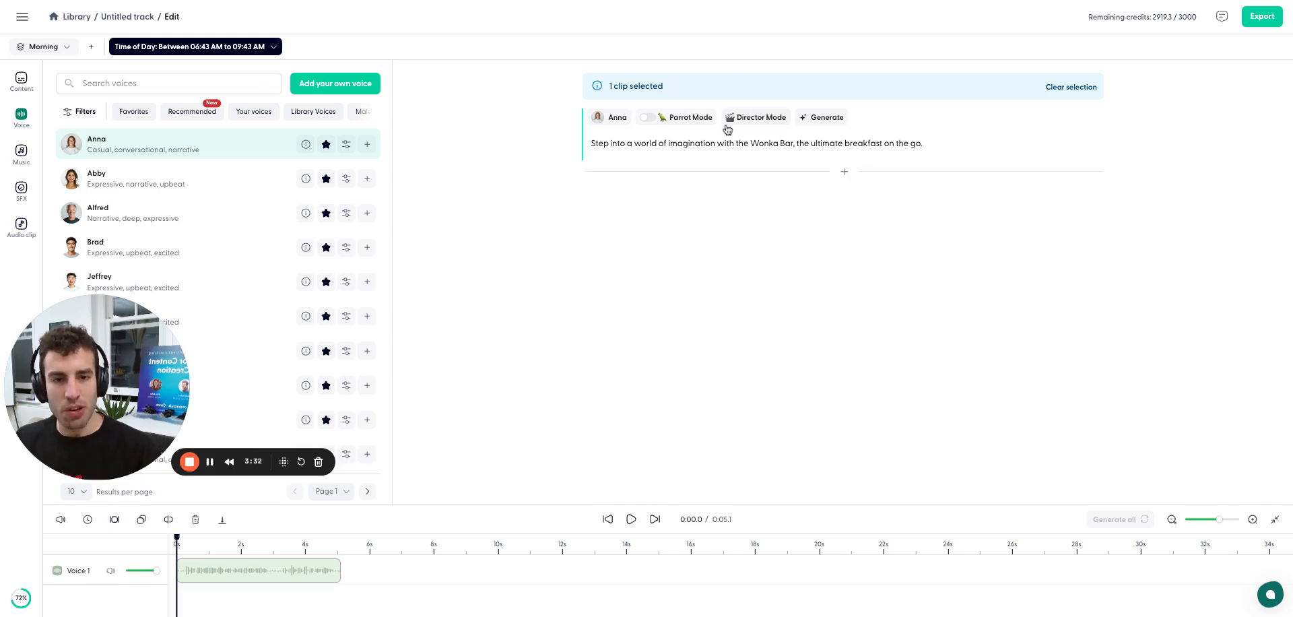
Download all variations through the Frequency export as MP3 (96k bitrate).
{"action": "left_click", "coordinate": [1262, 17]}
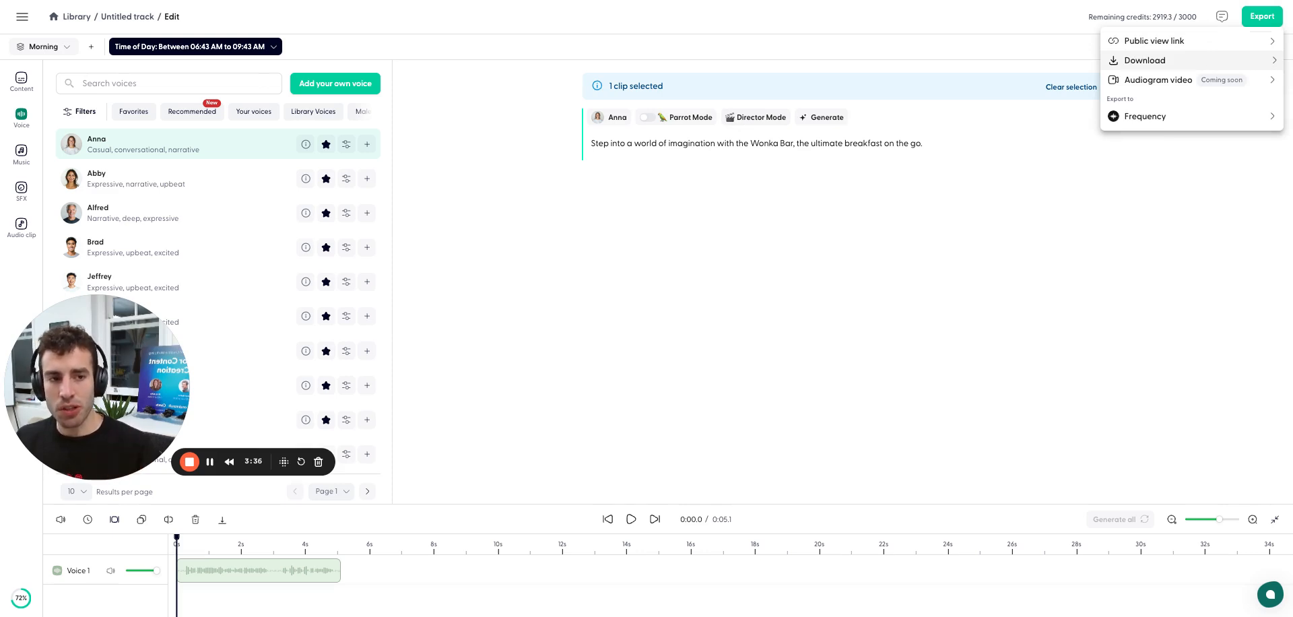
{"action": "left_click", "coordinate": [1202, 62]}
{"action": "left_click", "coordinate": [1113, 38]}
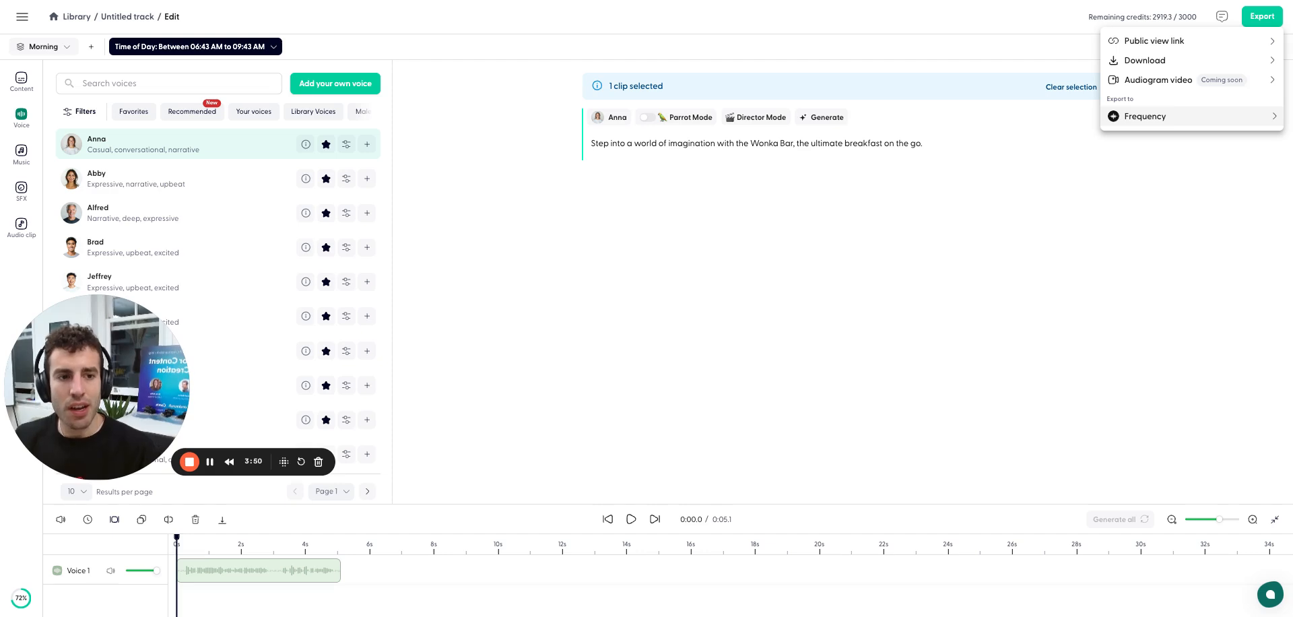
{"action": "left_click", "coordinate": [1130, 114]}
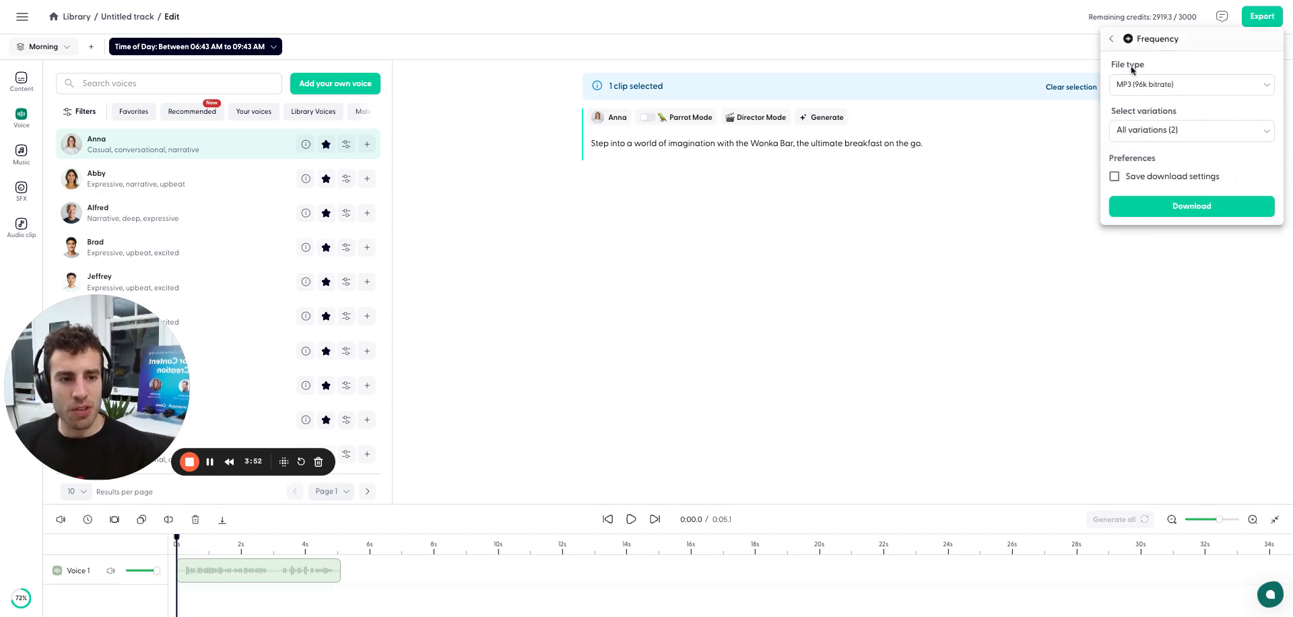
{"action": "left_click", "coordinate": [1170, 206]}
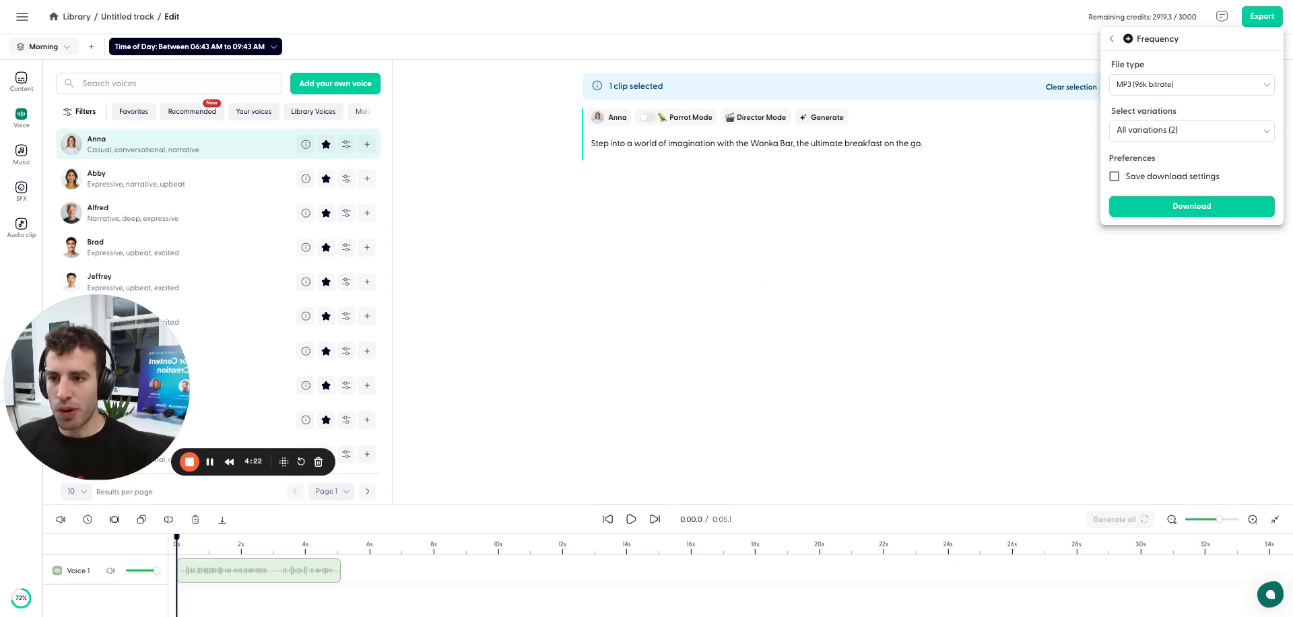
Close the export settings and switch from the Morning variation to the Default variation.
{"action": "left_click", "coordinate": [46, 47]}
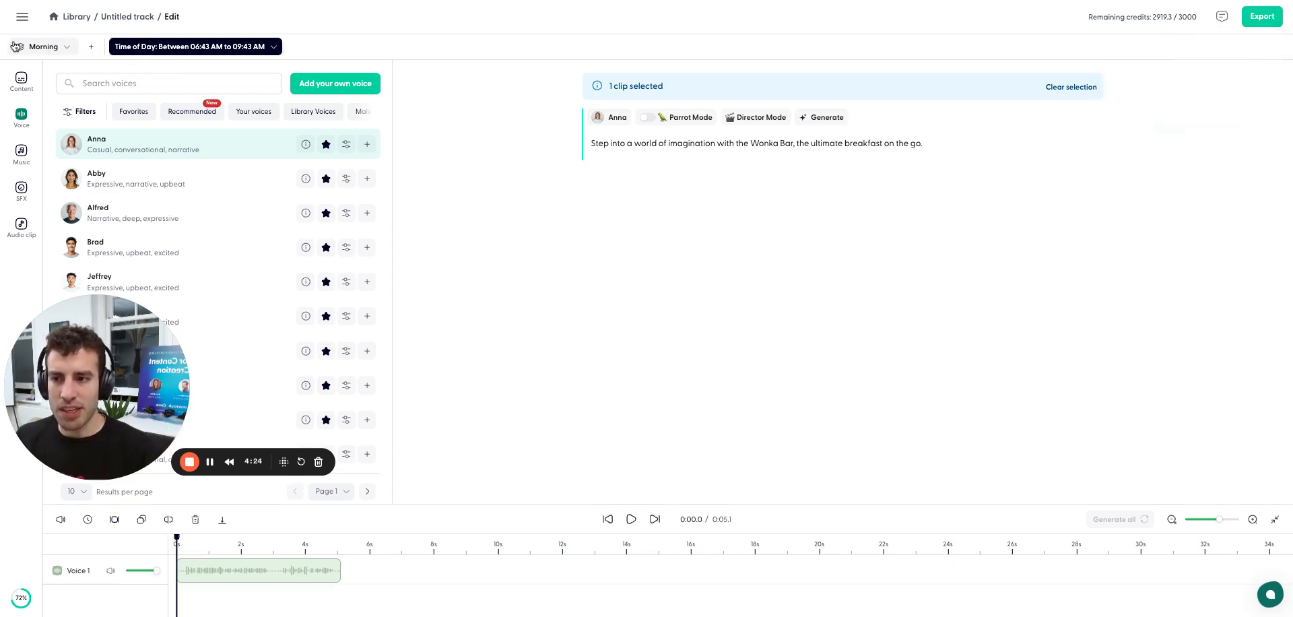
{"action": "left_click", "coordinate": [40, 52]}
{"action": "left_click", "coordinate": [47, 70]}
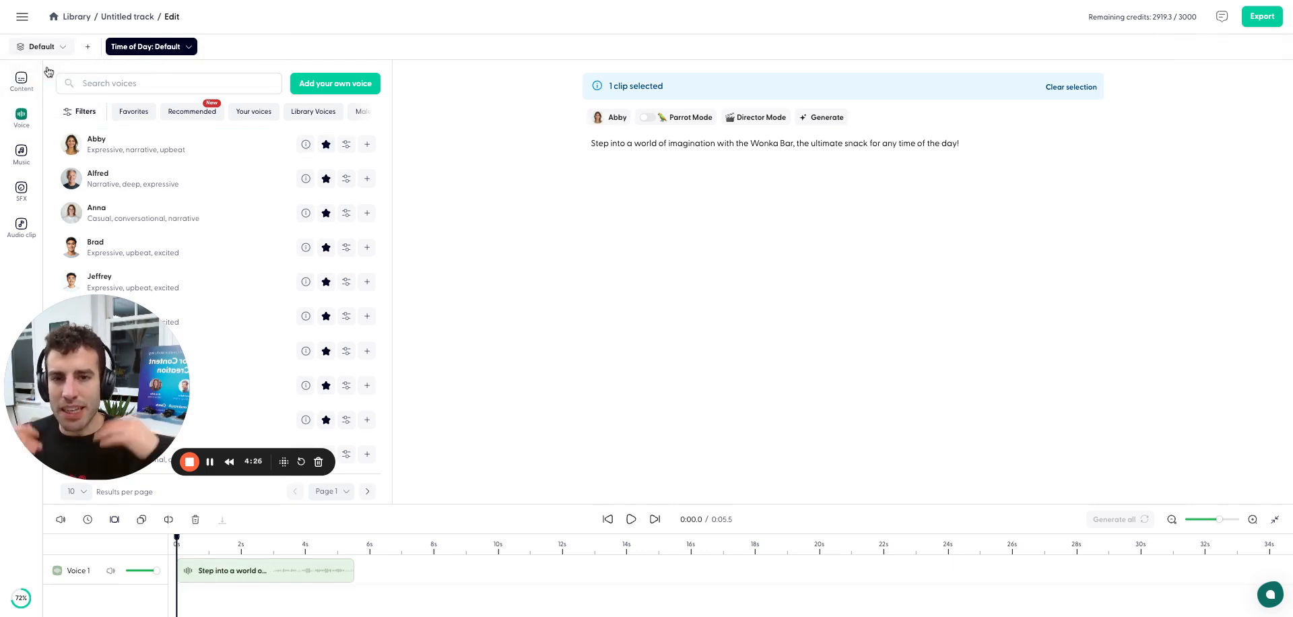